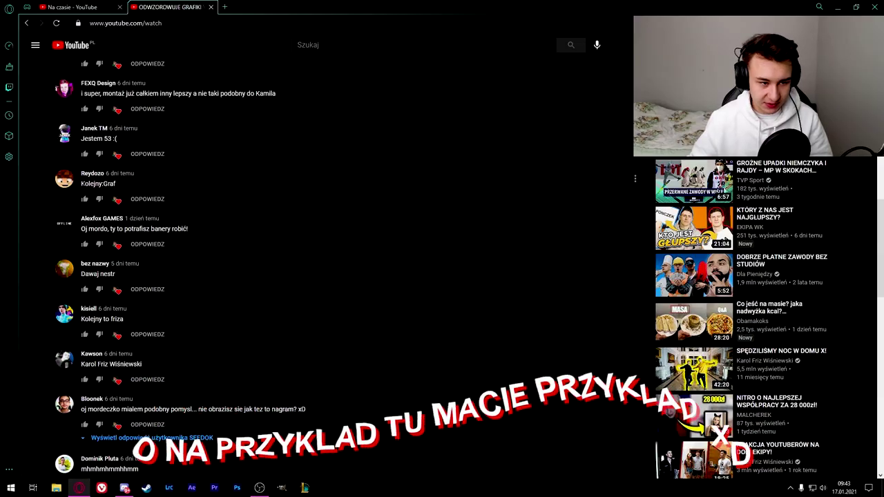
Scroll through the banner-request YouTube comments, highlighting commenter names along the way.
{"action": "left_click_drag", "start_coordinate": [80, 184], "coordinate": [150, 183]}
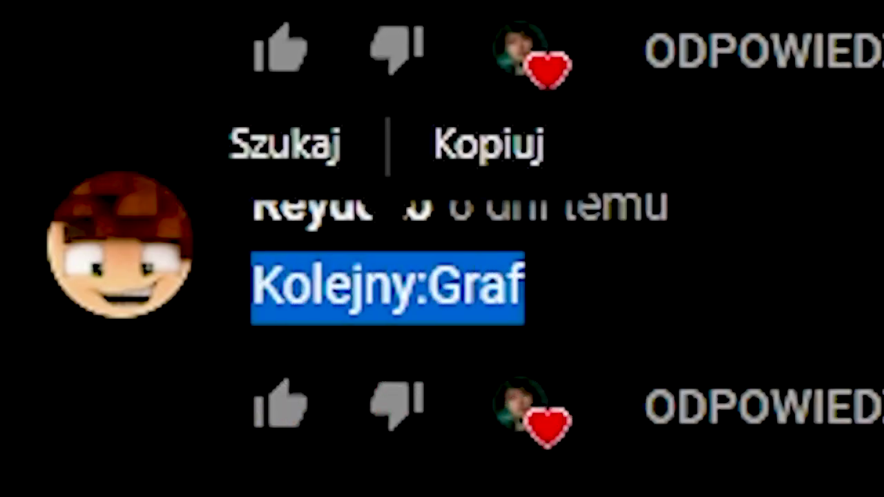
{"action": "scroll", "coordinate": [125, 297], "scroll_direction": "down", "scroll_amount": 1}
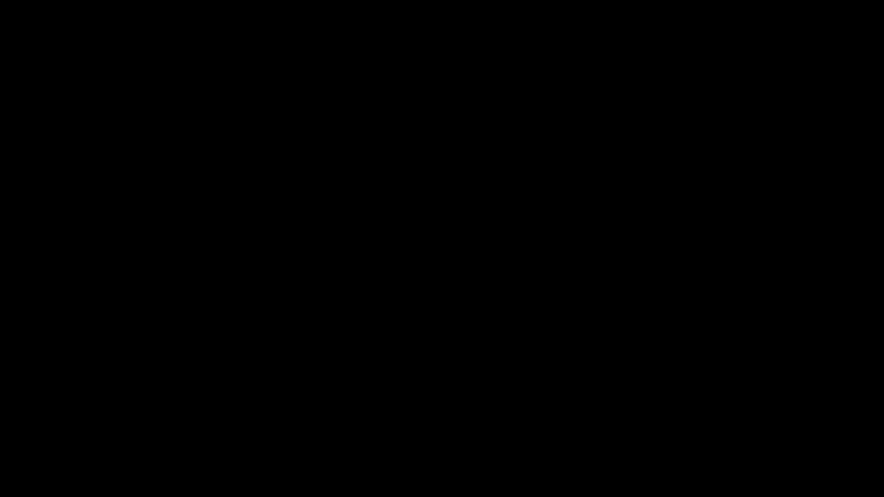
{"action": "scroll", "coordinate": [375, 224], "scroll_direction": "down", "scroll_amount": 2}
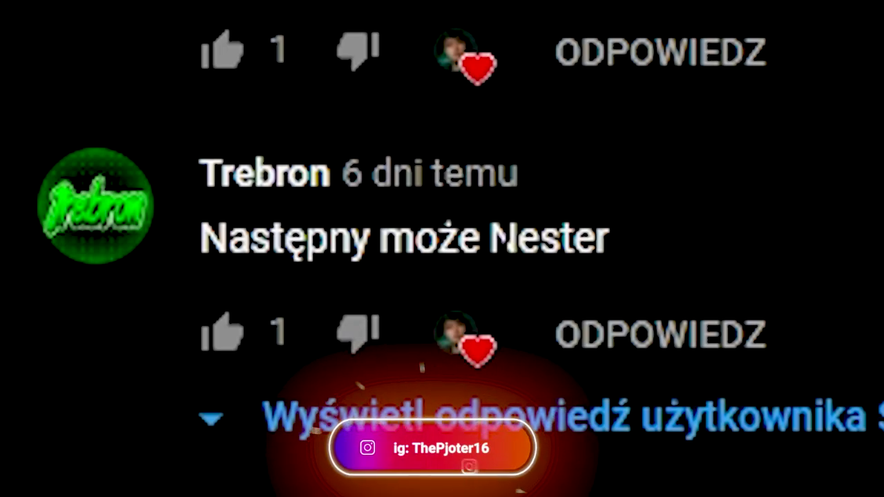
{"action": "left_click_drag", "start_coordinate": [128, 236], "coordinate": [153, 240]}
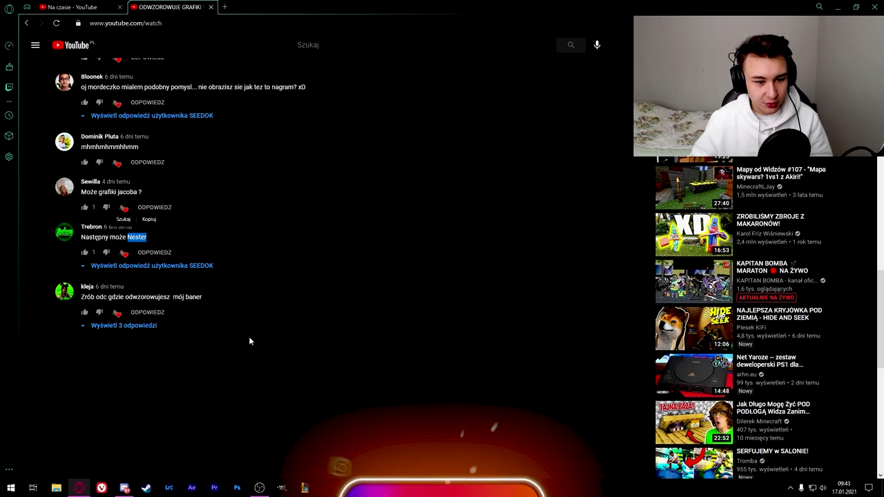
{"action": "left_click", "coordinate": [248, 336]}
{"action": "scroll", "coordinate": [258, 336], "scroll_direction": "up", "scroll_amount": 1}
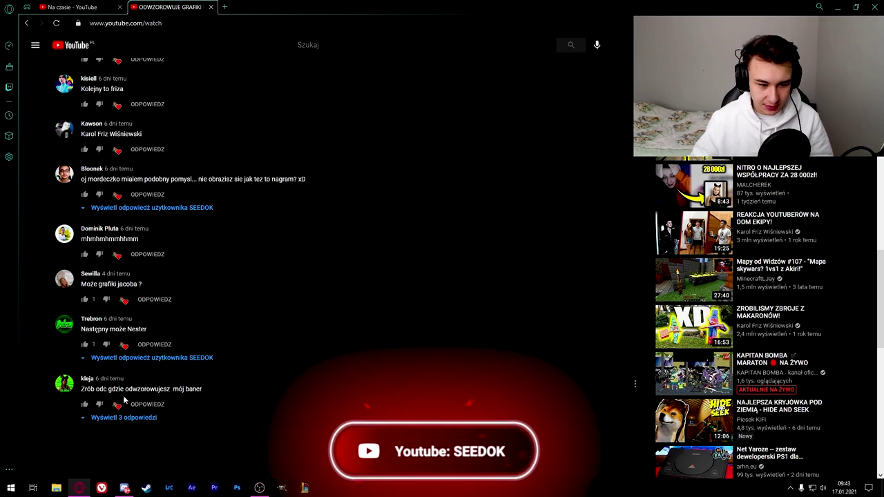
{"action": "scroll", "coordinate": [214, 390], "scroll_direction": "up", "scroll_amount": 2}
{"action": "scroll", "coordinate": [214, 390], "scroll_direction": "up", "scroll_amount": 2}
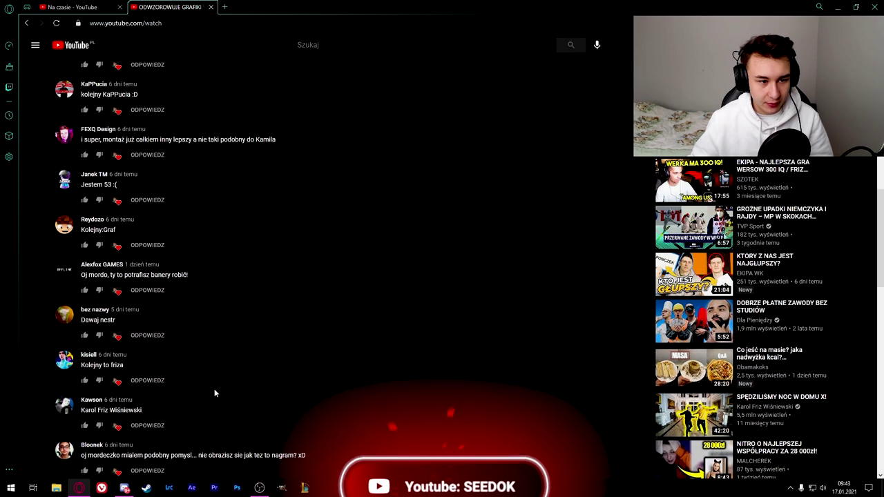
{"action": "scroll", "coordinate": [62, 281], "scroll_direction": "up", "scroll_amount": 2}
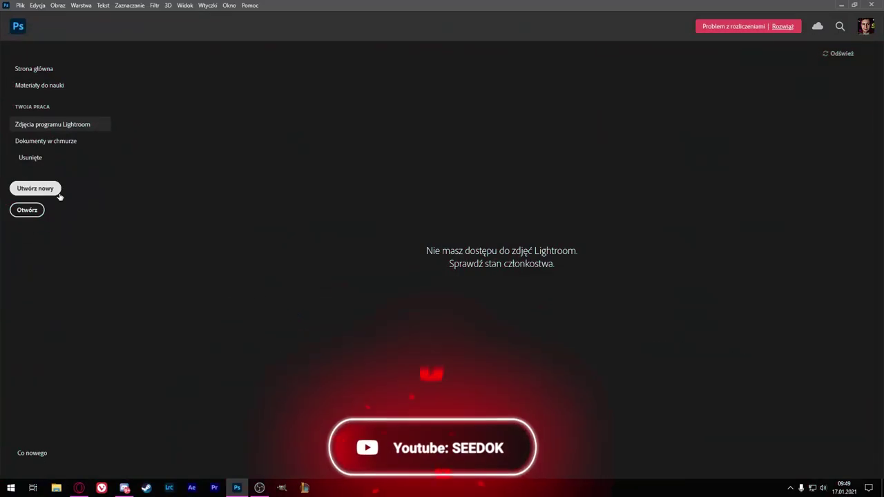
Create a new 2560×423 banner document.
{"action": "left_click", "coordinate": [59, 193]}
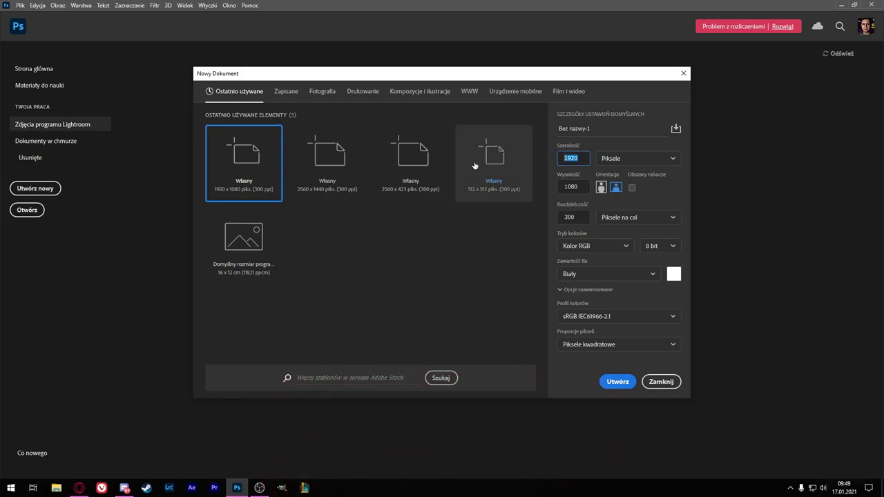
{"action": "type", "text": "0"}
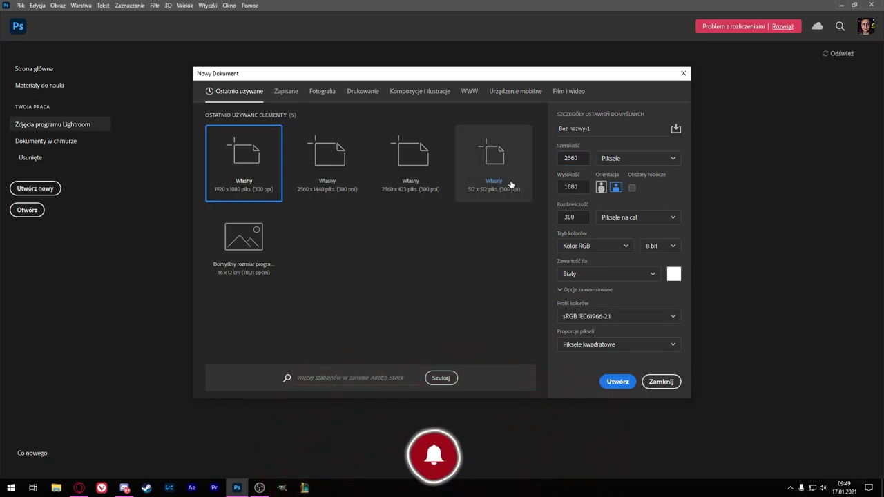
{"action": "key", "text": "Tab"}
{"action": "type", "text": "423"}
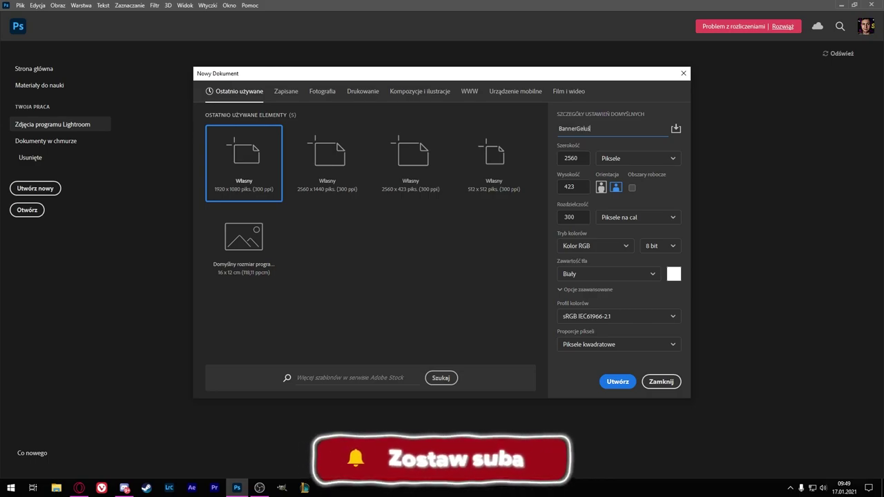
{"action": "key", "text": "Return"}
Minimize the browser and drag the Zdjęcie portrait photo into Photoshop.
{"action": "left_click", "coordinate": [102, 488]}
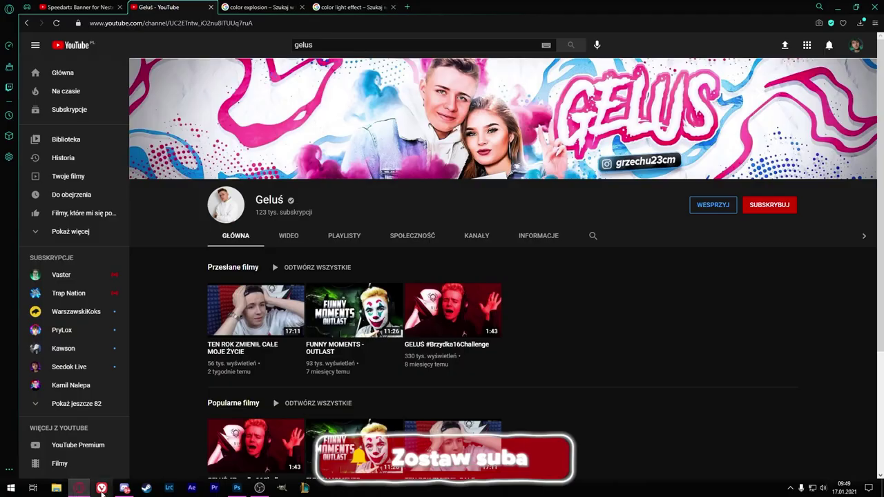
{"action": "left_click", "coordinate": [836, 7]}
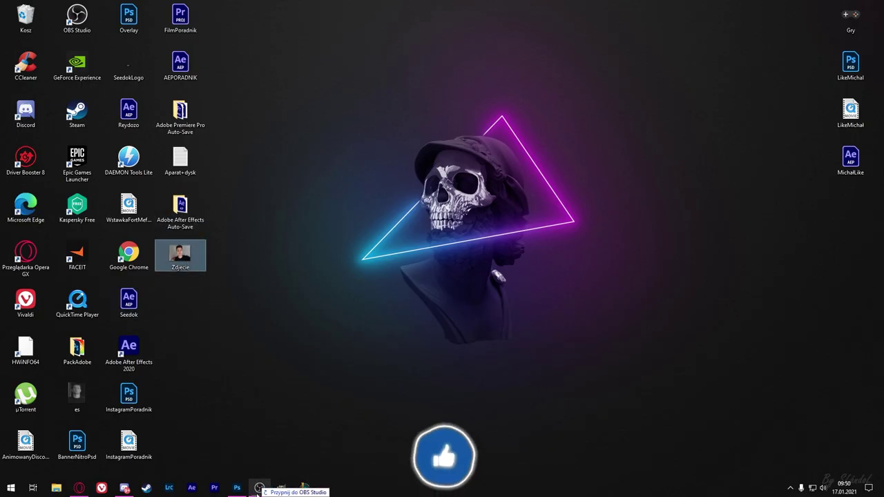
{"action": "left_click_drag", "start_coordinate": [259, 487], "coordinate": [366, 32]}
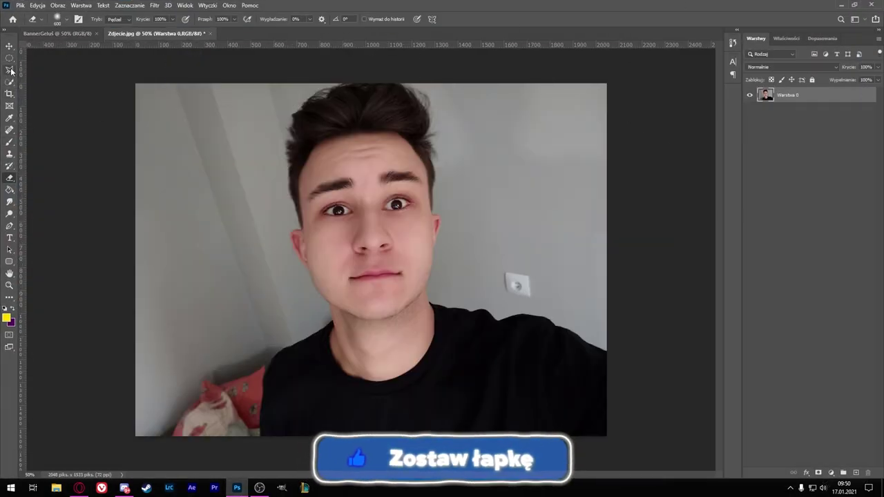
Begin selecting the person in the portrait with Quick Selection.
{"action": "left_click", "coordinate": [9, 81]}
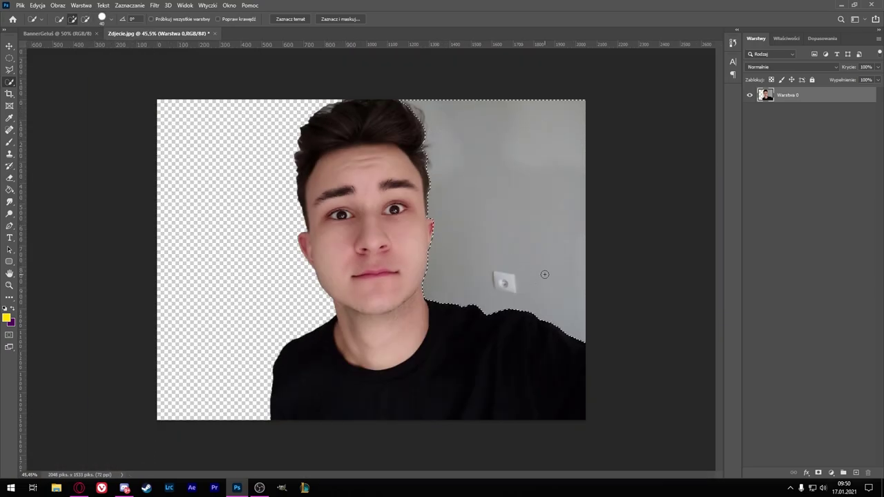
{"action": "scroll", "coordinate": [433, 230], "scroll_direction": "up", "scroll_amount": 6}
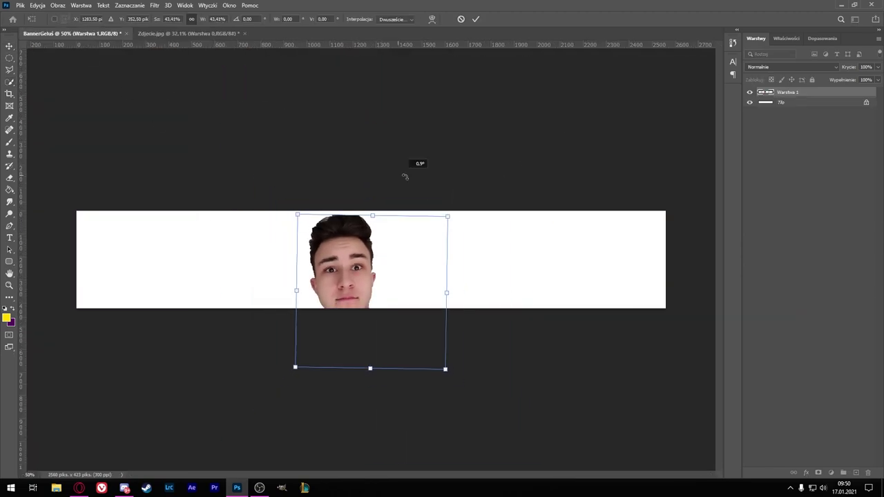
Scale and tilt the portrait within the banner, then search Windows for the brush pack.
{"action": "left_click_drag", "start_coordinate": [405, 177], "coordinate": [437, 161]}
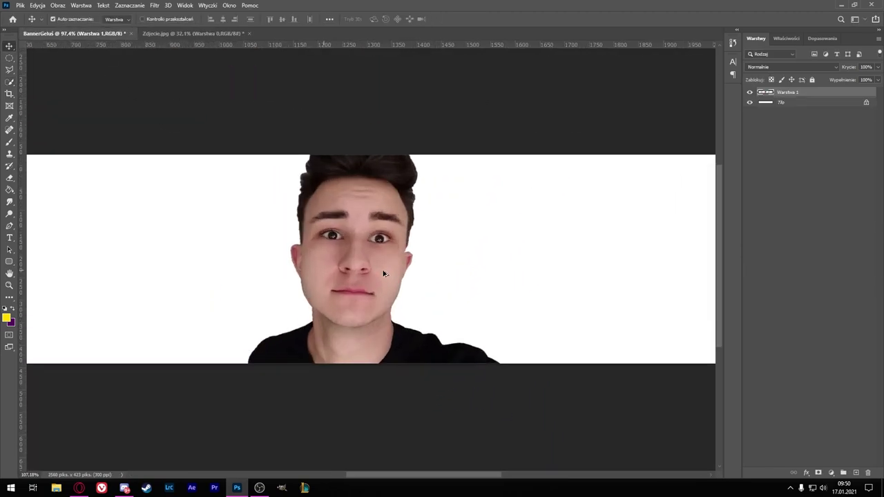
{"action": "scroll", "coordinate": [464, 197], "scroll_direction": "down", "scroll_amount": 3}
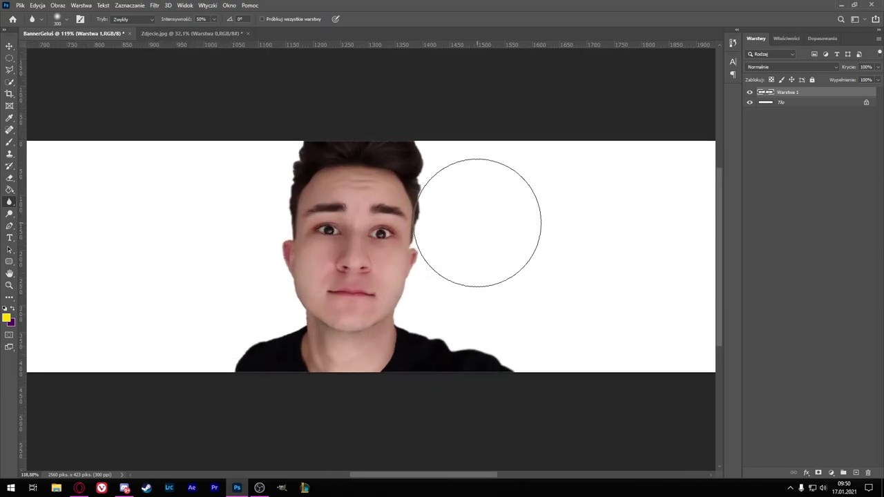
{"action": "scroll", "coordinate": [355, 198], "scroll_direction": "down", "scroll_amount": 3}
{"action": "scroll", "coordinate": [355, 198], "scroll_direction": "up", "scroll_amount": 2}
{"action": "key", "text": "super"}
{"action": "type", "text": "br"}
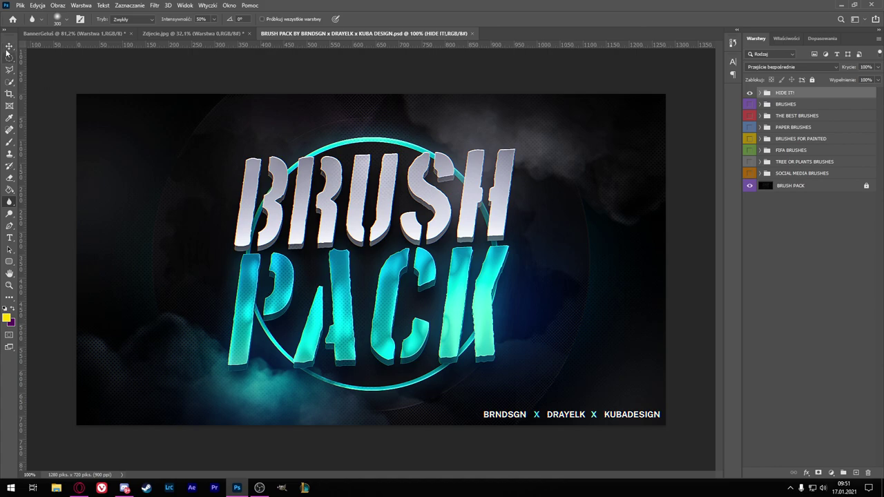
Duplicate the crumpled paper layer and stretch it across the whole banner.
{"action": "left_click", "coordinate": [749, 93]}
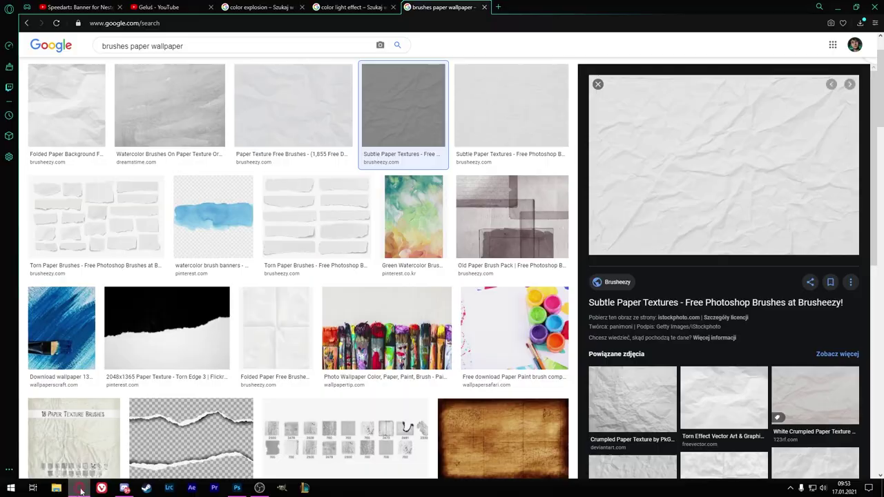
{"action": "left_click", "coordinate": [237, 488]}
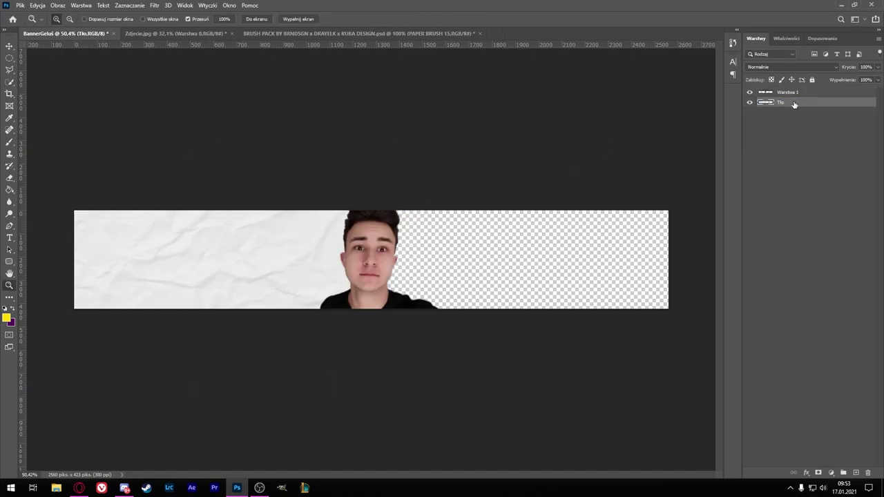
{"action": "key", "text": "ctrl+j"}
{"action": "key", "text": "ctrl+t"}
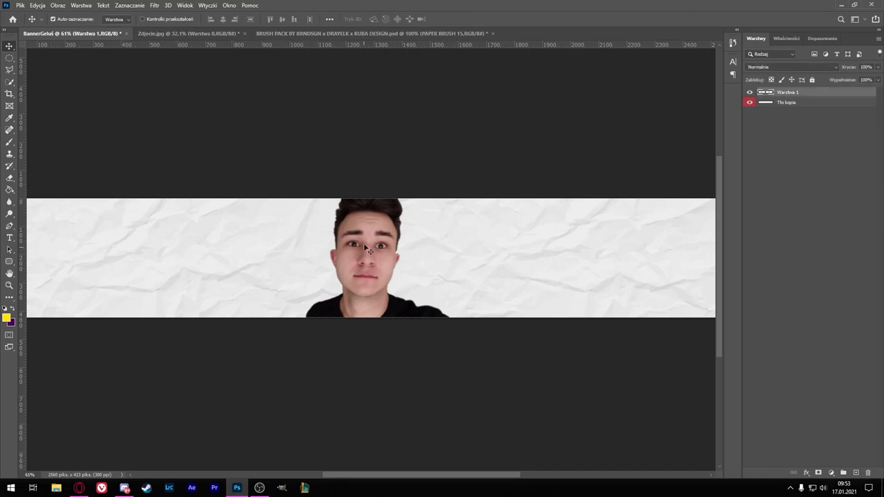
{"action": "key", "text": "ctrl+shift+a"}
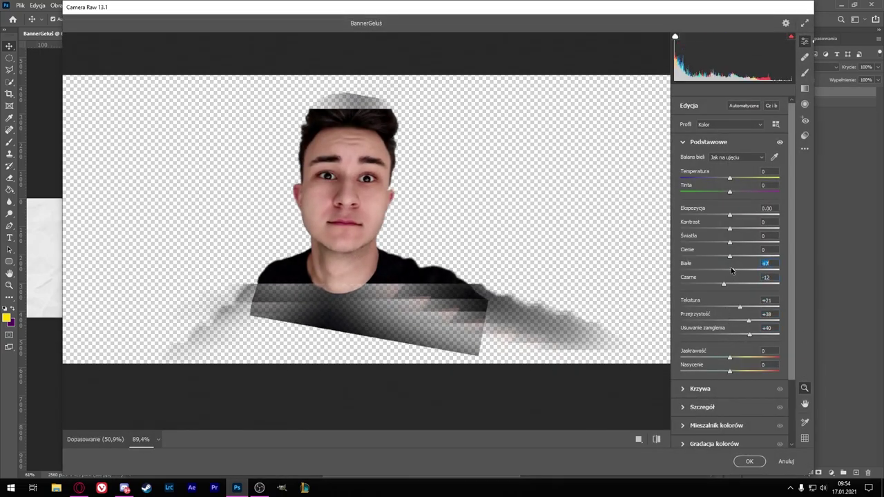
Darken the portrait slightly in Camera Raw, then enlarge and tilt it into the banner.
{"action": "left_click_drag", "start_coordinate": [730, 215], "coordinate": [727, 215]}
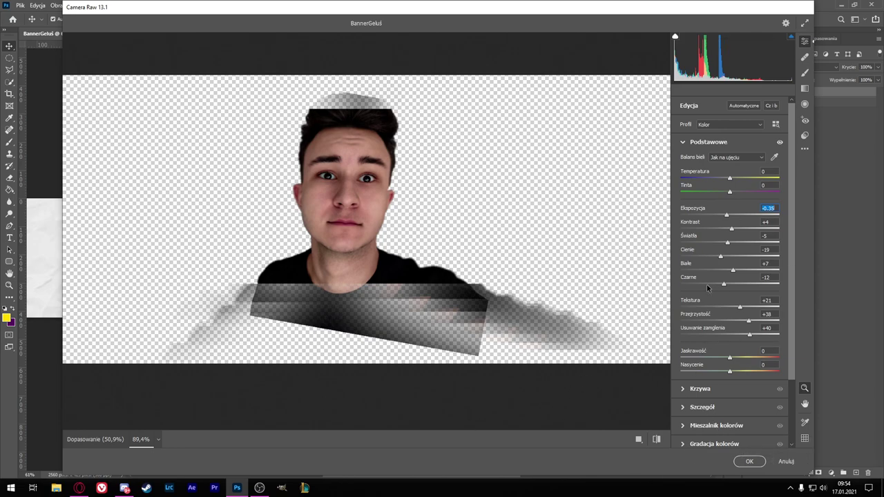
{"action": "left_click", "coordinate": [752, 468]}
{"action": "key", "text": "ctrl+minus"}
{"action": "key", "text": "ctrl+t"}
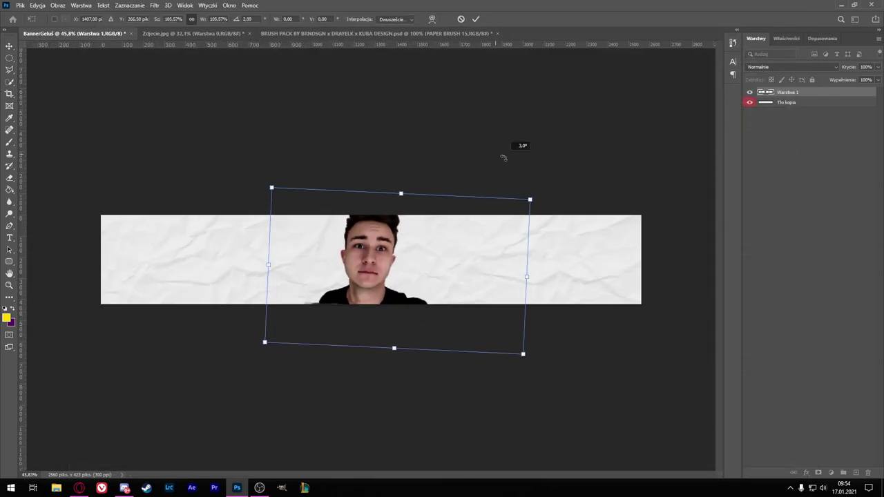
{"action": "left_click_drag", "start_coordinate": [434, 246], "coordinate": [405, 242]}
{"action": "left_click_drag", "start_coordinate": [499, 199], "coordinate": [517, 198]}
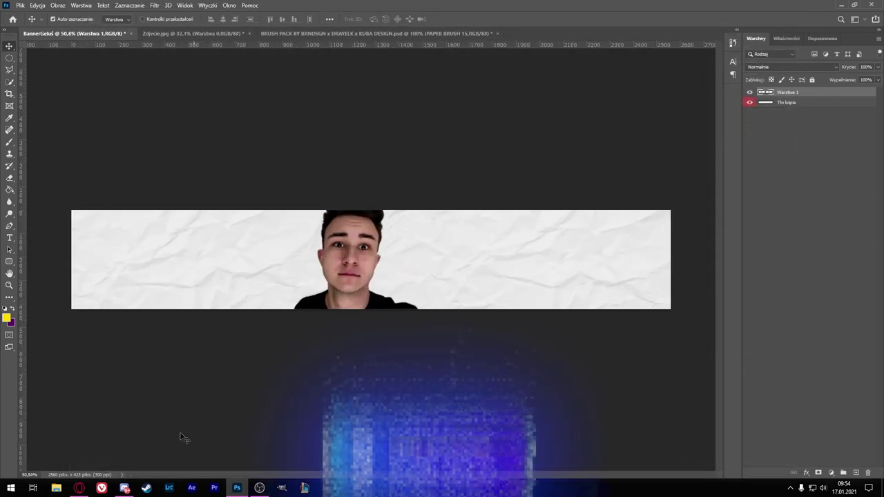
{"action": "left_click", "coordinate": [80, 488]}
Draw a rounded rectangle to the right of the portrait.
{"action": "left_click", "coordinate": [237, 488]}
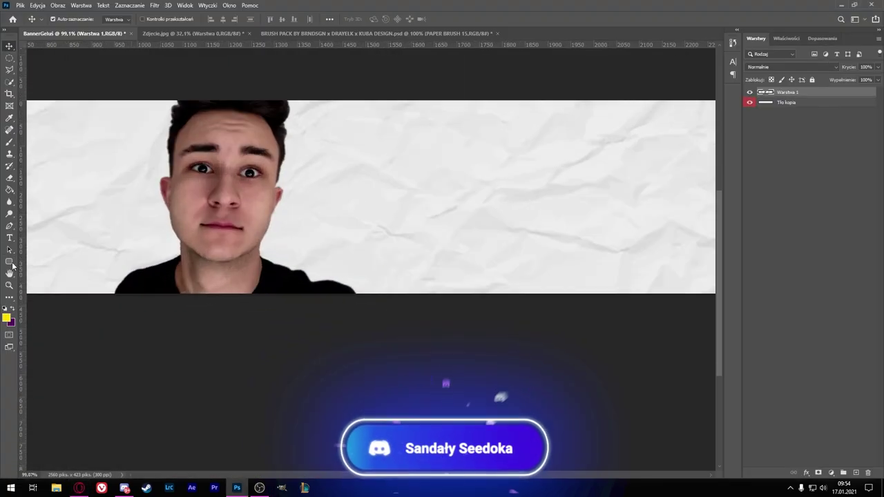
{"action": "right_click", "coordinate": [9, 261]}
{"action": "left_click", "coordinate": [55, 265]}
{"action": "left_click_drag", "start_coordinate": [386, 241], "coordinate": [517, 261]}
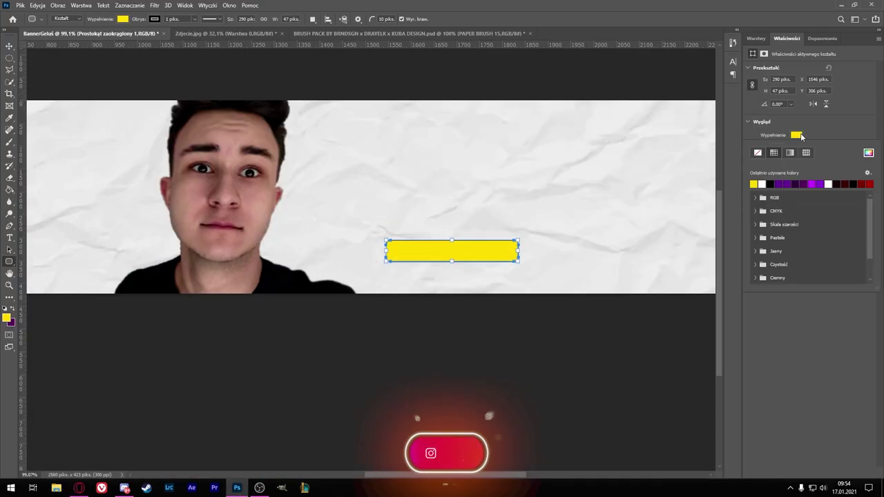
Give the rounded box a blue 5 px stroke and a black fill.
{"action": "left_click", "coordinate": [868, 166]}
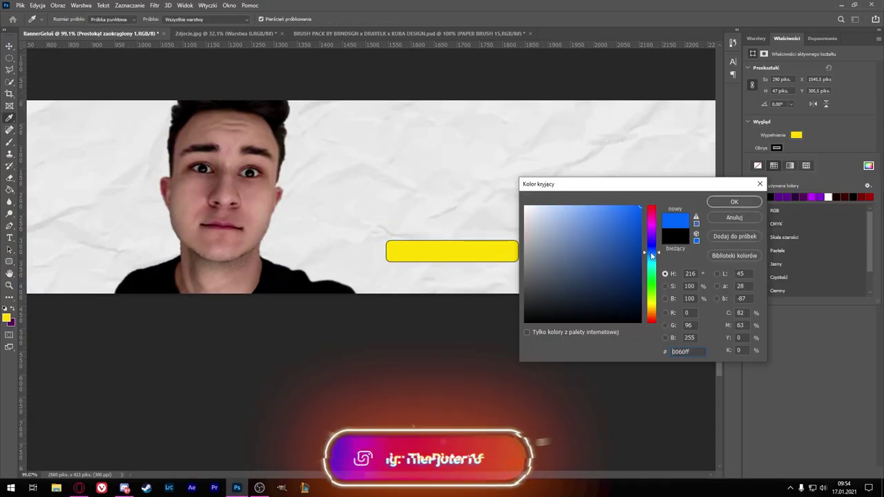
{"action": "left_click", "coordinate": [734, 201]}
{"action": "type", "text": "5"}
{"action": "left_click", "coordinate": [796, 135]}
{"action": "left_click", "coordinate": [762, 182]}
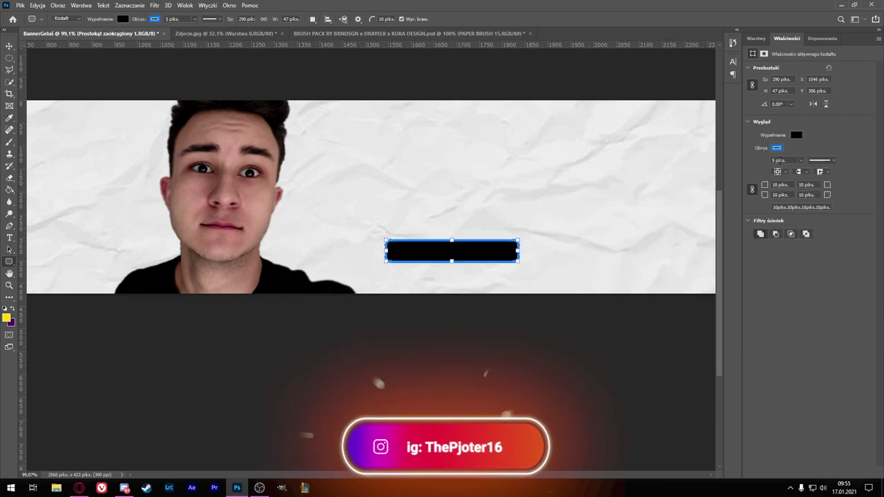
Start transforming the rounded box and bring up the YouTube reference channel.
{"action": "key", "text": "v"}
{"action": "scroll", "coordinate": [460, 259], "scroll_direction": "up", "scroll_amount": 1}
{"action": "scroll", "coordinate": [475, 257], "scroll_direction": "up", "scroll_amount": 1}
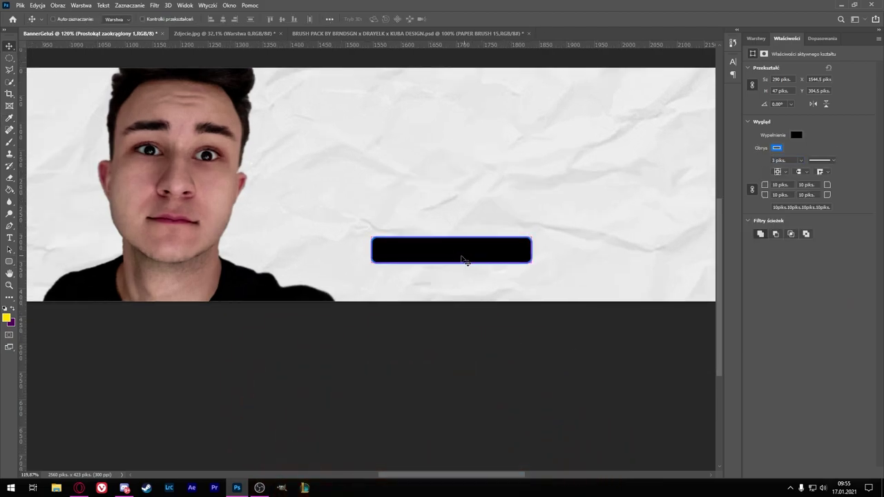
{"action": "key", "text": "ctrl+t"}
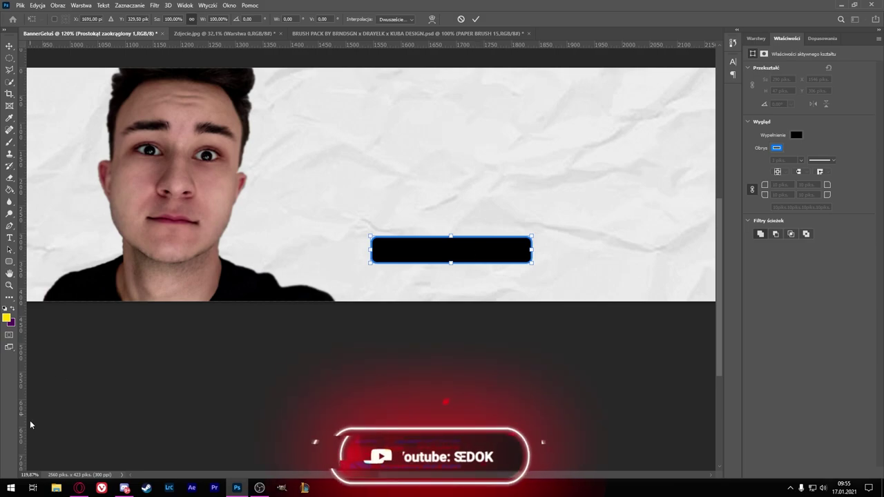
{"action": "left_click", "coordinate": [78, 488]}
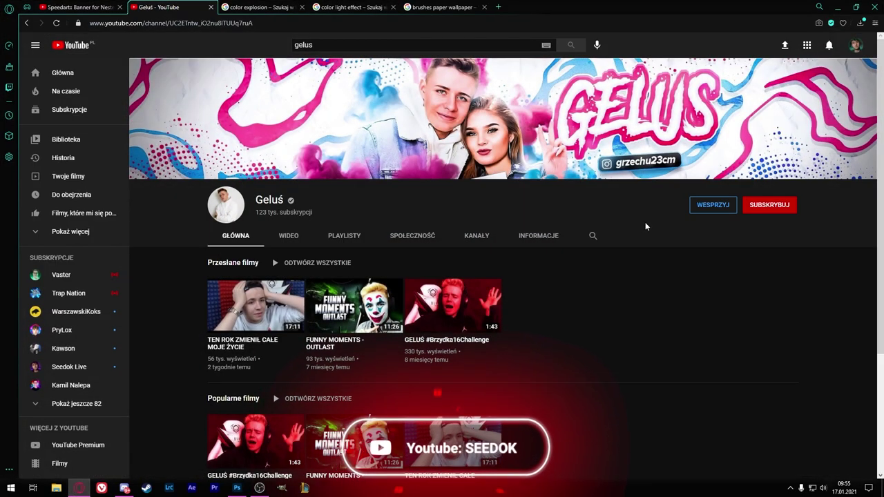
Return from the browser to the Photoshop banner document.
{"action": "left_click", "coordinate": [236, 487]}
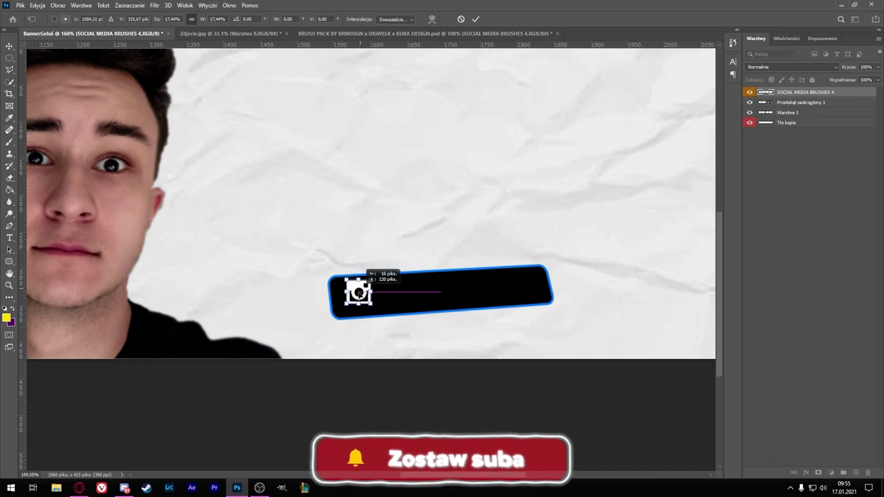
Tilt the white Instagram icon to match the label and nudge it lower.
{"action": "left_click_drag", "start_coordinate": [359, 293], "coordinate": [359, 297]}
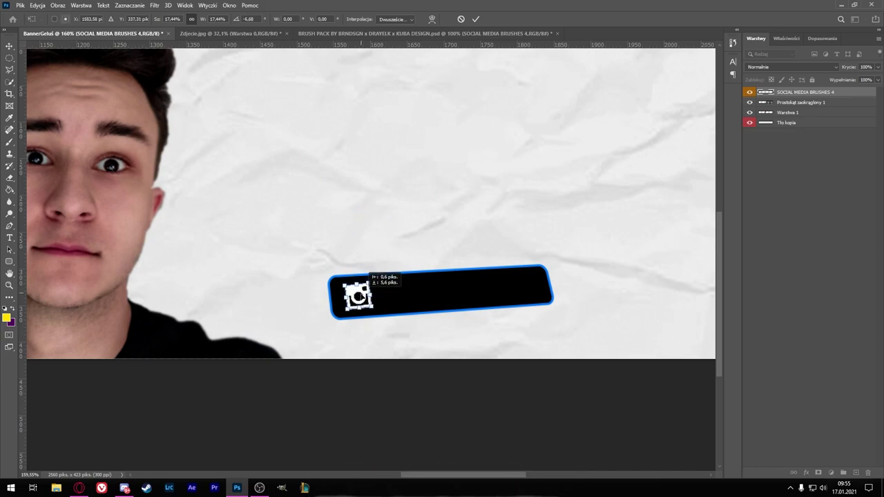
{"action": "left_click", "coordinate": [475, 19]}
{"action": "scroll", "coordinate": [368, 325], "scroll_direction": "up", "scroll_amount": 5}
{"action": "left_click_drag", "start_coordinate": [365, 196], "coordinate": [367, 202]}
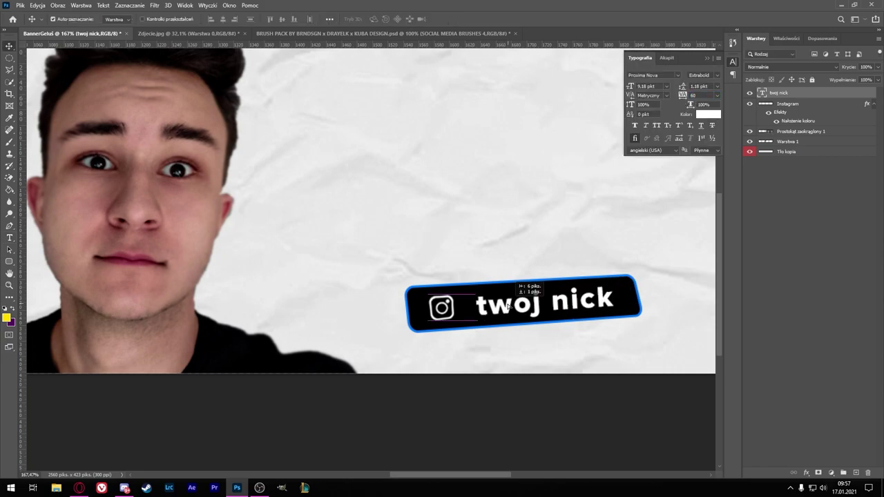
Apply the 'twoj nick' text transform and reposition it inside the label.
{"action": "key", "text": "Return"}
{"action": "scroll", "coordinate": [525, 342], "scroll_direction": "down", "scroll_amount": 2}
{"action": "scroll", "coordinate": [566, 355], "scroll_direction": "up", "scroll_amount": 3}
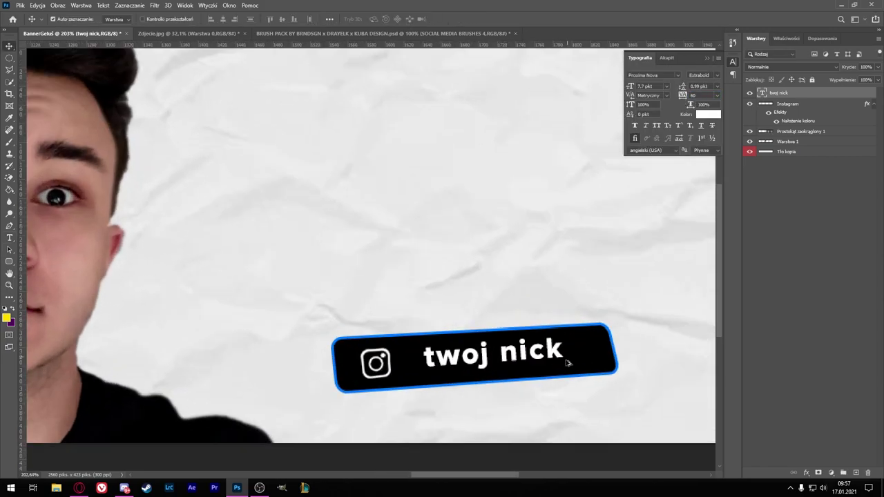
{"action": "scroll", "coordinate": [434, 369], "scroll_direction": "up", "scroll_amount": 2}
{"action": "left_click_drag", "start_coordinate": [434, 364], "coordinate": [429, 361]}
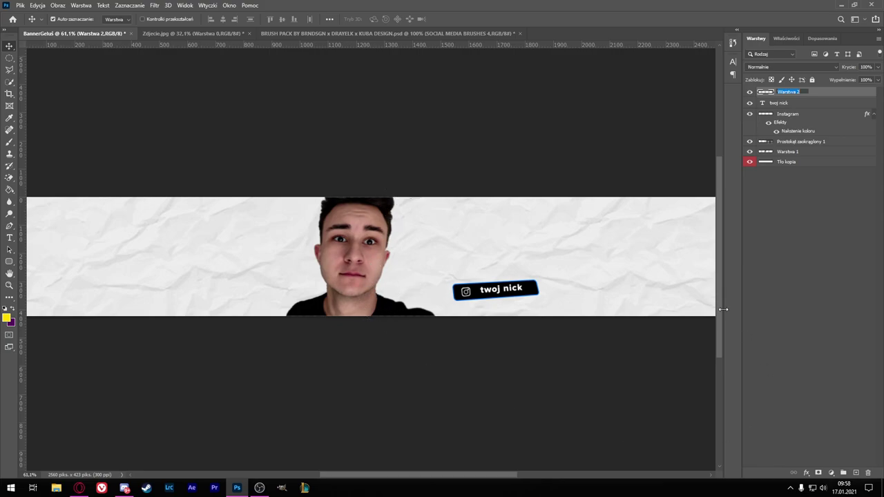
Paint the Cień layer with a white brush and set its blend mode to Światło jaskrawe.
{"action": "left_click", "coordinate": [873, 114]}
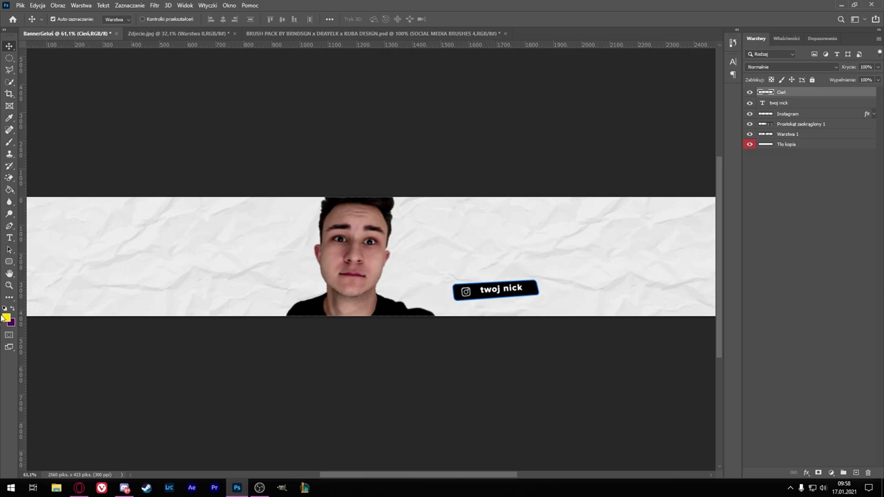
{"action": "key", "text": "b"}
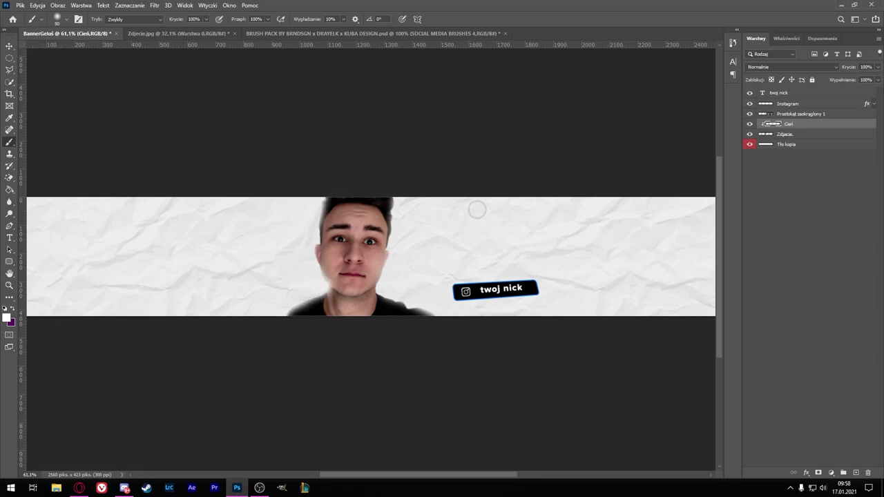
{"action": "left_click", "coordinate": [791, 66]}
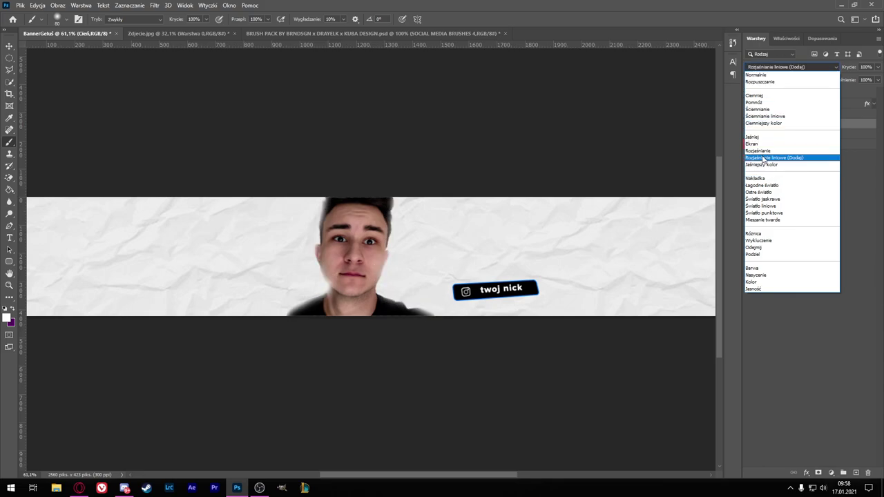
{"action": "left_click", "coordinate": [764, 200]}
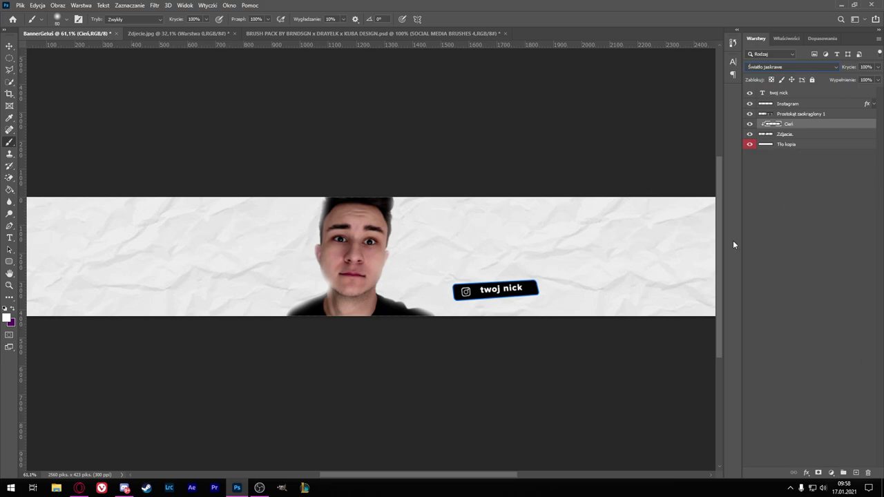
{"action": "left_click", "coordinate": [11, 178]}
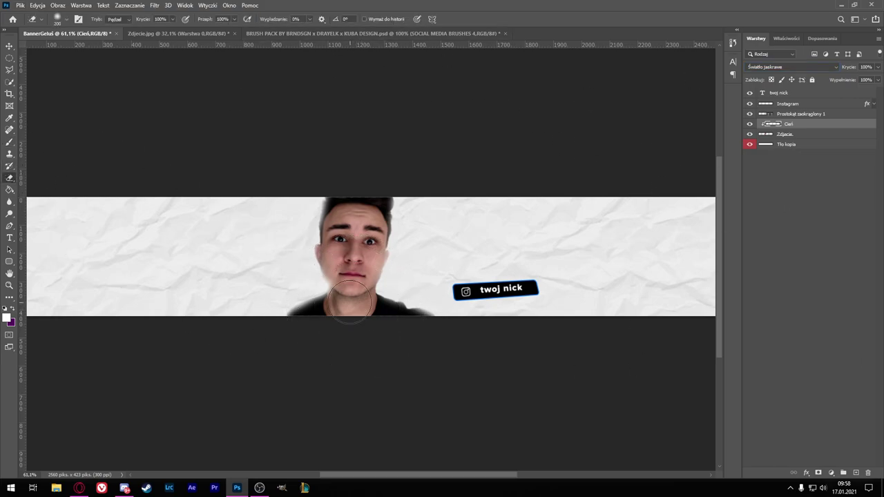
{"action": "left_click", "coordinate": [80, 488]}
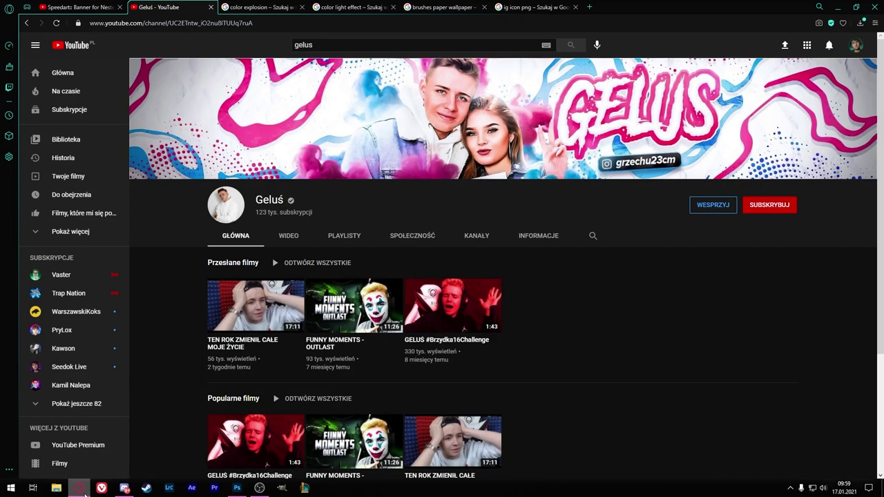
Type a white SEEDOK title on the banner and move it down toward the nick label.
{"action": "left_click", "coordinate": [81, 489]}
{"action": "left_click", "coordinate": [411, 254]}
{"action": "type", "text": "SEEDOK"}
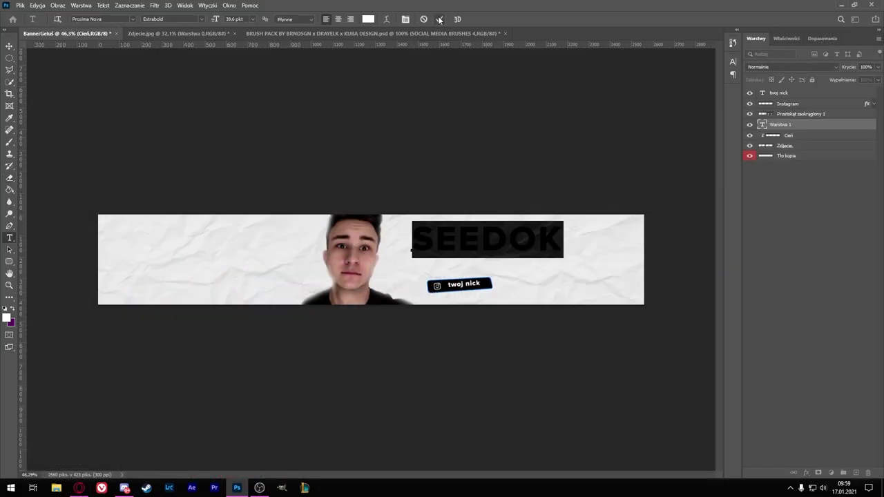
{"action": "key", "text": "ctrl+t"}
{"action": "key", "text": "ctrl+Return"}
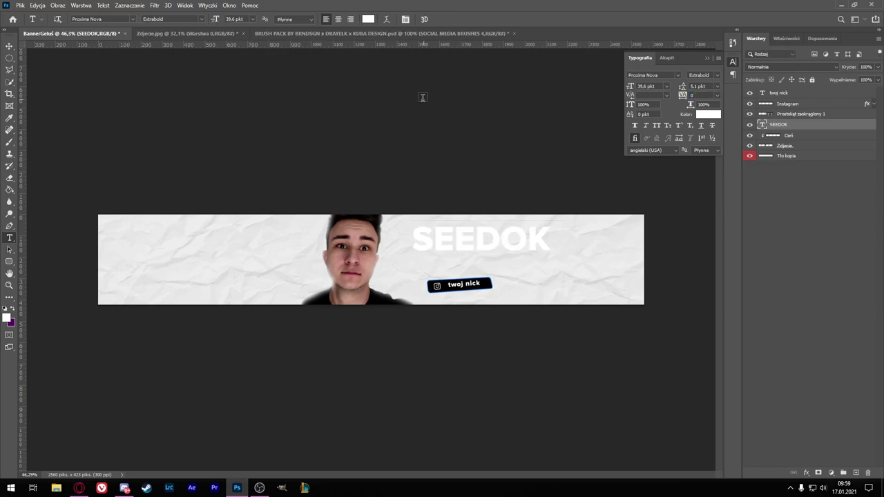
{"action": "key", "text": "ctrl+t"}
{"action": "left_click_drag", "start_coordinate": [462, 252], "coordinate": [450, 279]}
{"action": "key", "text": "Return"}
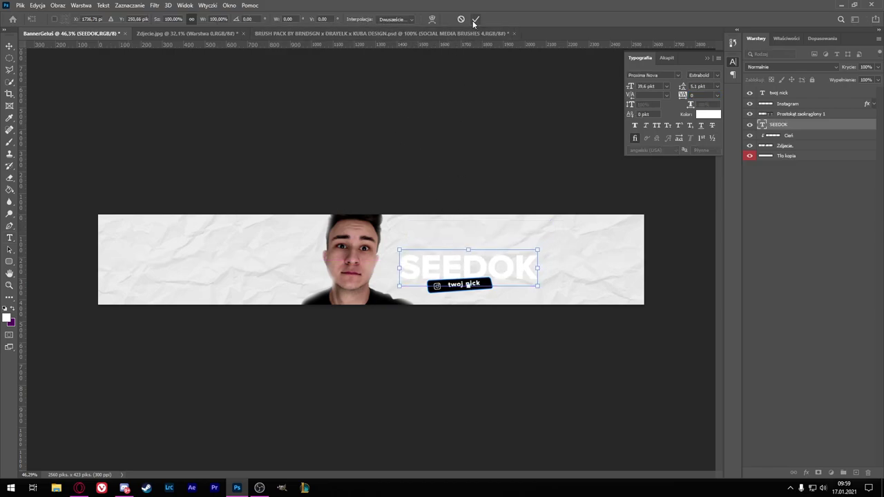
Set the SEEDOK title to the Another Danger font and position it right of the portrait.
{"action": "key", "text": "ctrl+a"}
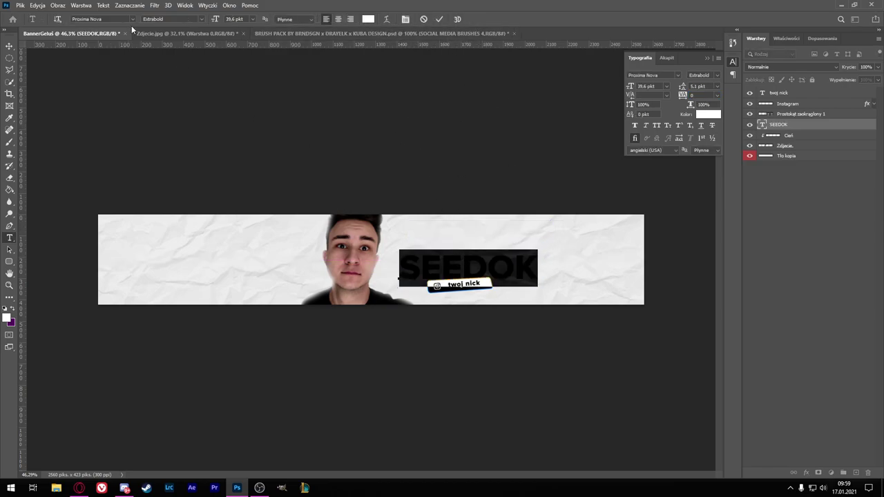
{"action": "left_click", "coordinate": [132, 19]}
{"action": "type", "text": "another"}
{"action": "key", "text": "Down"}
{"action": "key", "text": "ctrl+Return"}
{"action": "key", "text": "ctrl+t"}
{"action": "left_click_drag", "start_coordinate": [450, 252], "coordinate": [453, 258]}
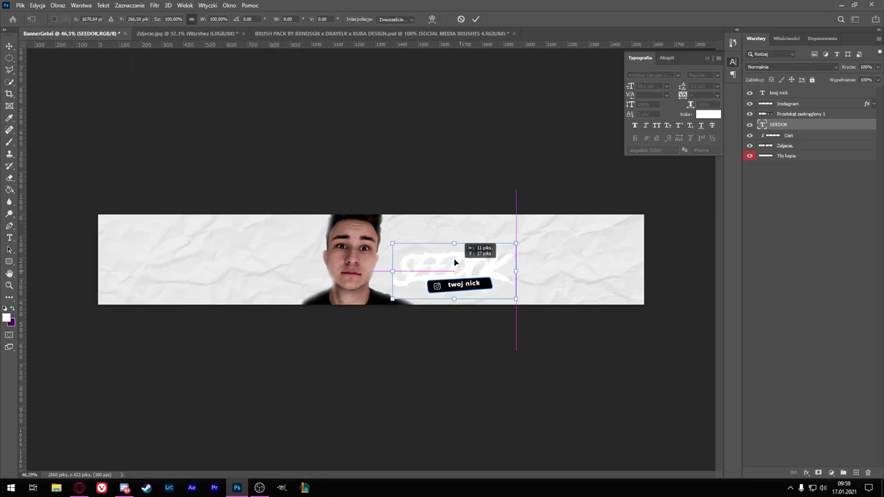
Check the YouTube reference, then enable a drop shadow in SEEDOK's layer style.
{"action": "left_click", "coordinate": [80, 488]}
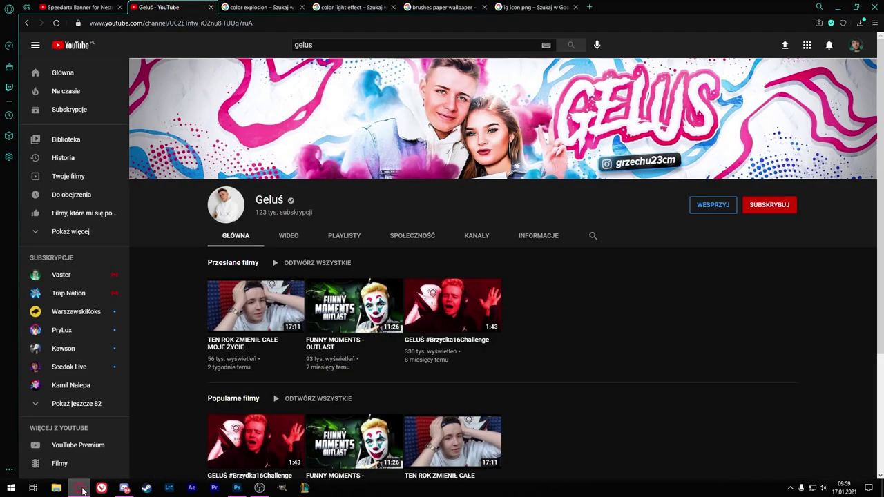
{"action": "left_click", "coordinate": [80, 488]}
{"action": "double_click", "coordinate": [815, 124]}
{"action": "left_click", "coordinate": [508, 358]}
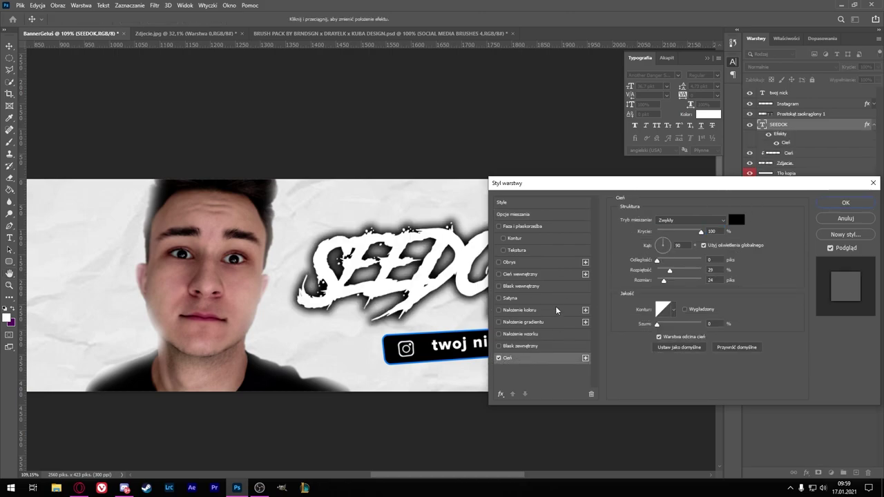
Add a gradient overlay and a pink stroke outline to the SEEDOK title.
{"action": "left_click", "coordinate": [81, 488]}
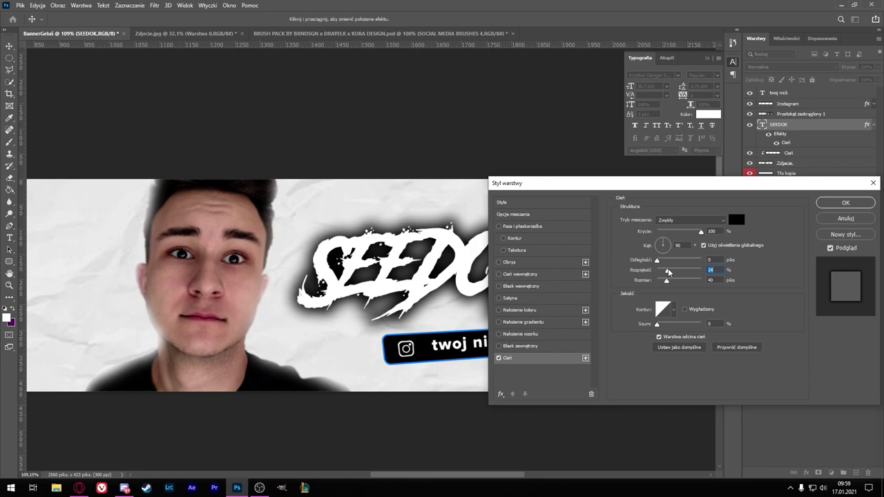
{"action": "left_click", "coordinate": [499, 321]}
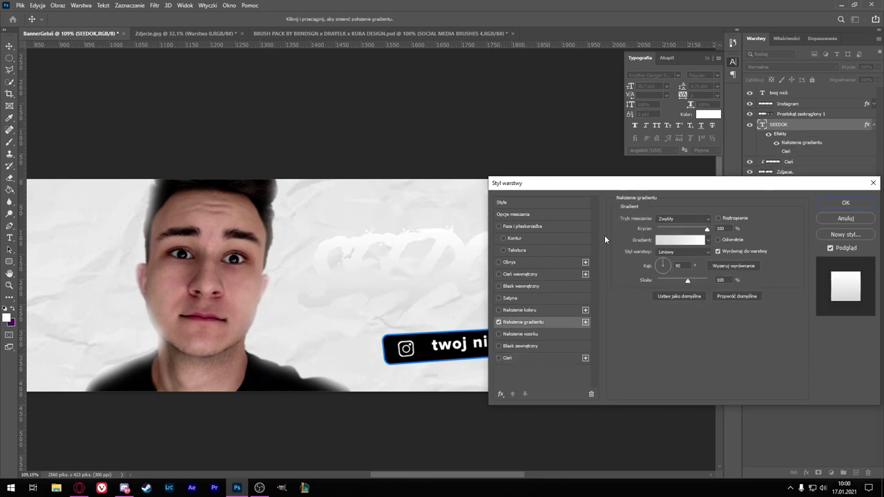
{"action": "left_click", "coordinate": [509, 262]}
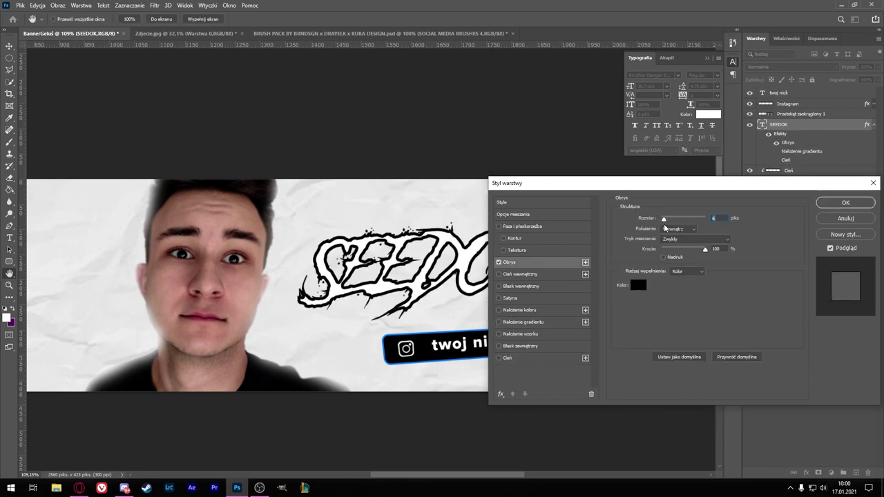
{"action": "left_click", "coordinate": [635, 286]}
{"action": "left_click", "coordinate": [654, 234]}
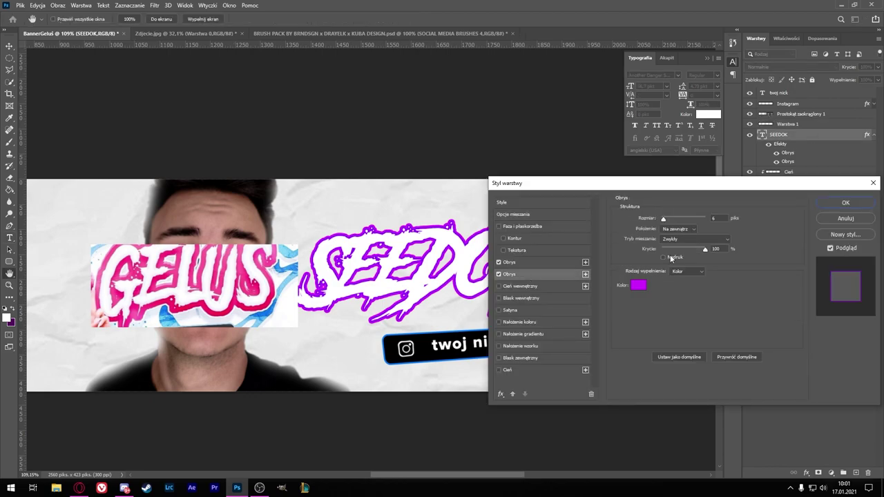
{"action": "type", "text": "10"}
{"action": "key", "text": "Return"}
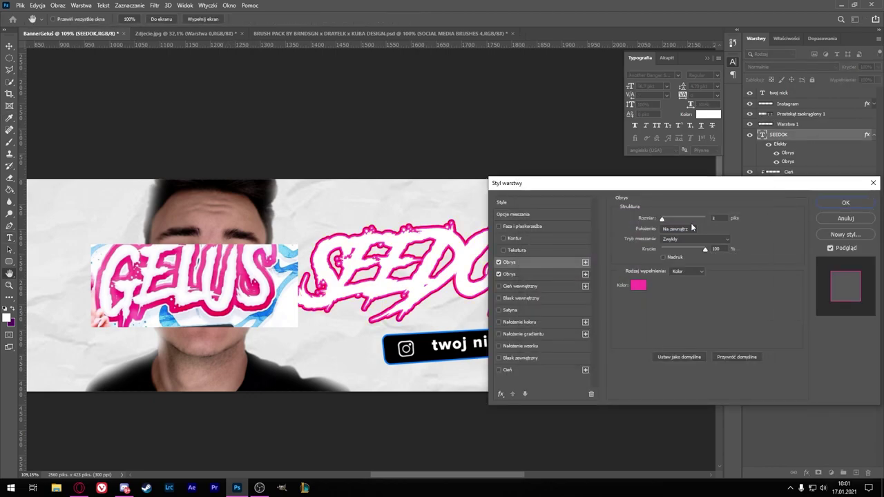
{"action": "left_click", "coordinate": [856, 205]}
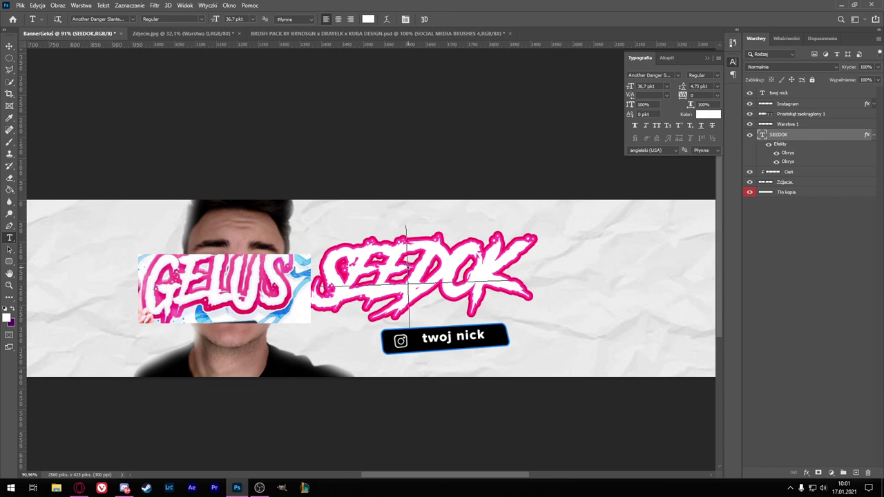
Set SEEDOK's letter tracking to 50 and remove the GELUS reference image.
{"action": "double_click", "coordinate": [415, 240]}
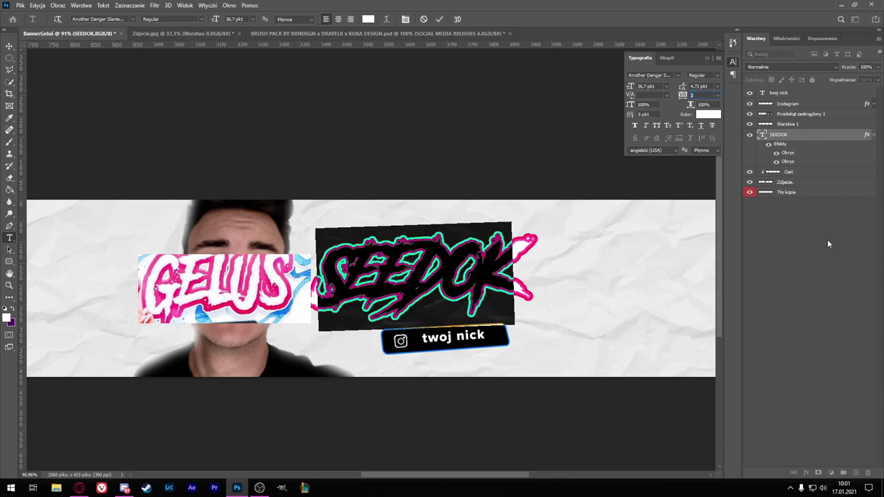
{"action": "left_click", "coordinate": [690, 95]}
{"action": "type", "text": "-50"}
{"action": "key", "text": "Return"}
{"action": "key", "text": "Escape"}
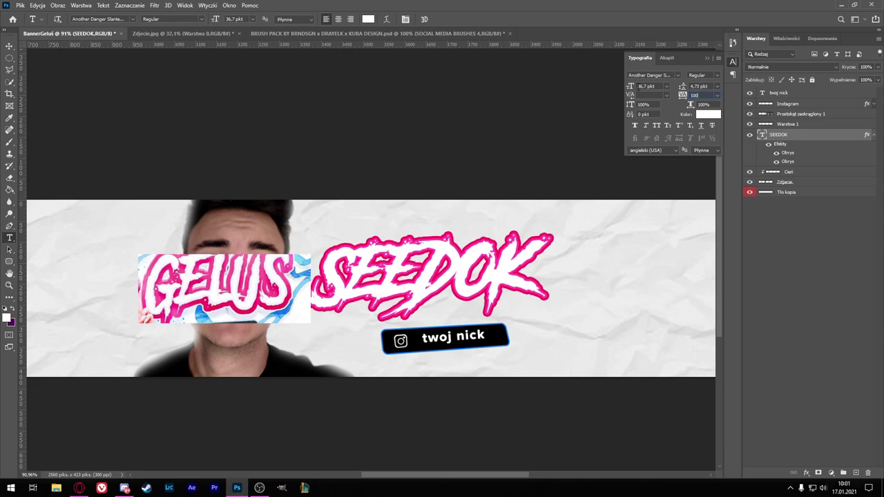
{"action": "key", "text": "ctrl+0"}
{"action": "key", "text": "ctrl+t"}
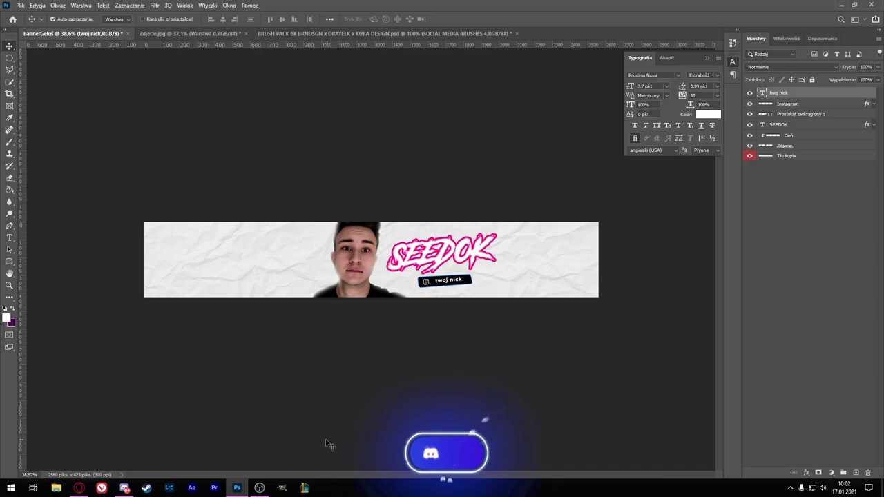
In the brush pack document, preview the FIFA and painted splatter brush layers.
{"action": "left_click", "coordinate": [383, 33]}
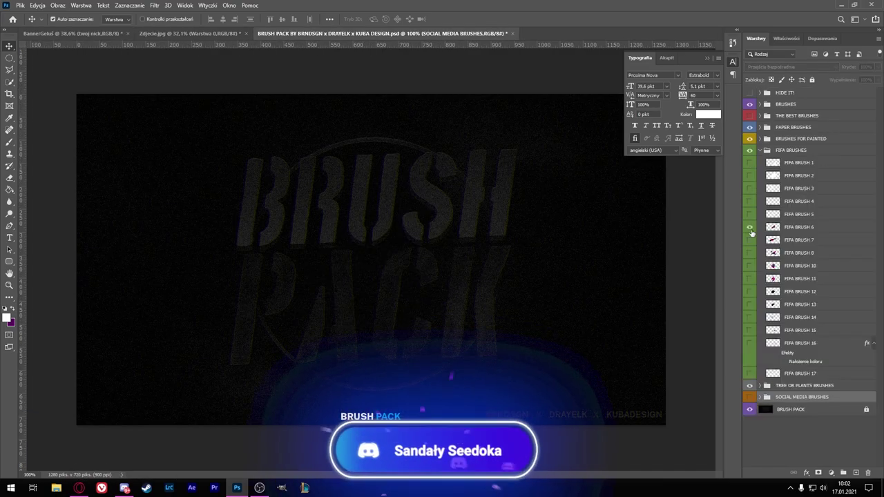
{"action": "left_click", "coordinate": [750, 239]}
{"action": "left_click", "coordinate": [750, 253]}
{"action": "left_click", "coordinate": [761, 150]}
{"action": "left_click", "coordinate": [760, 139]}
{"action": "left_click", "coordinate": [750, 151]}
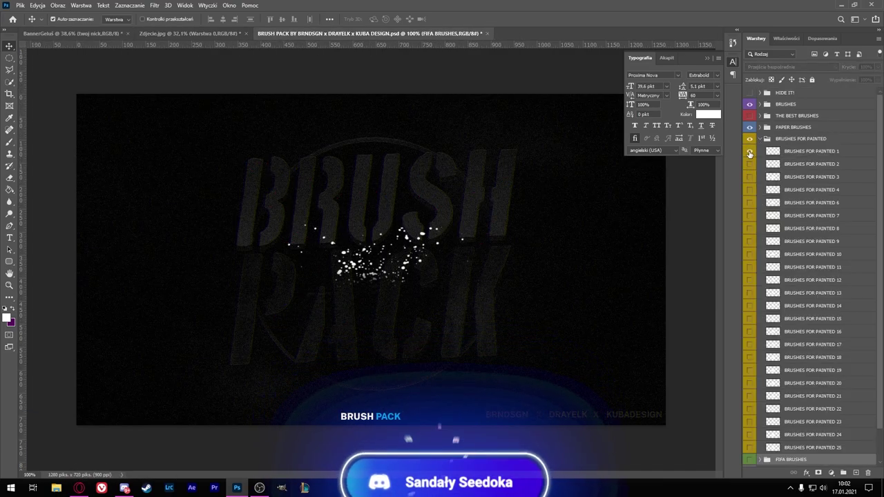
{"action": "left_click", "coordinate": [750, 151]}
{"action": "left_click", "coordinate": [750, 139]}
{"action": "left_click", "coordinate": [760, 138]}
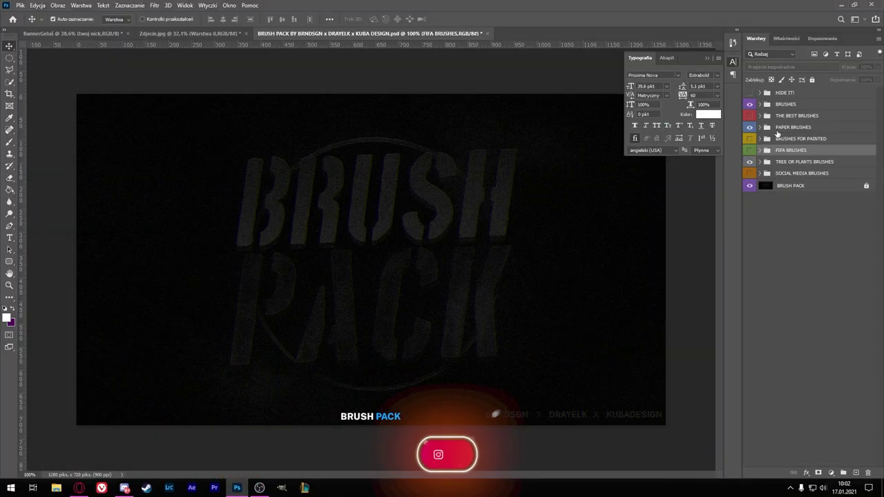
Preview paper and halftone brushes like BRUSH 7, then bring the halftone dots into Camera Raw.
{"action": "left_click", "coordinate": [750, 139]}
{"action": "left_click", "coordinate": [750, 153]}
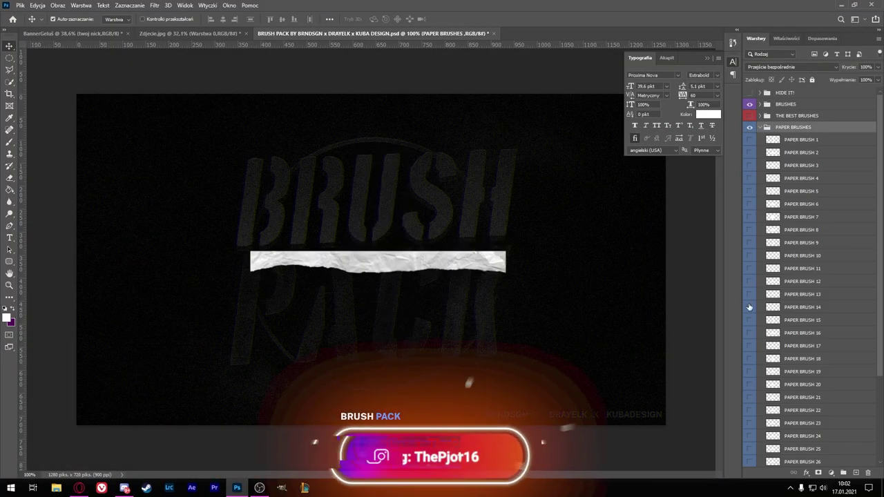
{"action": "left_click", "coordinate": [760, 127]}
{"action": "left_click", "coordinate": [760, 115]}
{"action": "left_click", "coordinate": [750, 128]}
{"action": "left_click", "coordinate": [750, 179]}
{"action": "left_click", "coordinate": [761, 103]}
{"action": "left_click", "coordinate": [750, 194]}
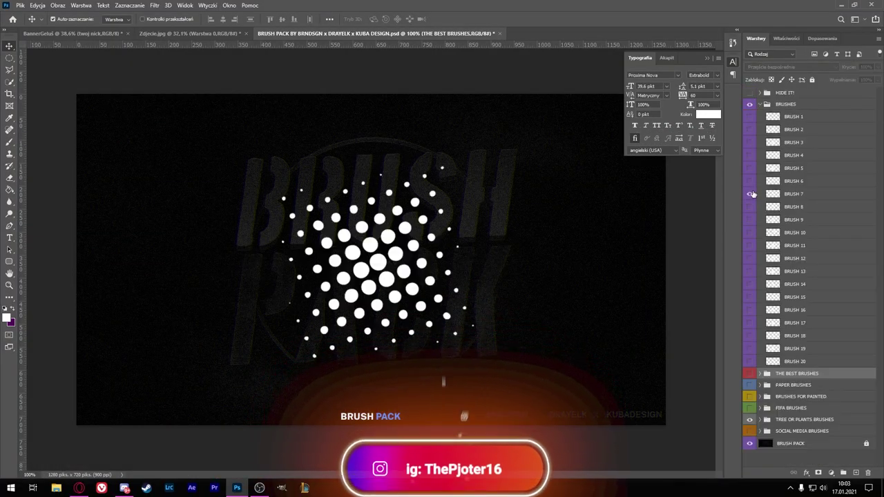
{"action": "left_click", "coordinate": [750, 232]}
{"action": "left_click", "coordinate": [750, 284]}
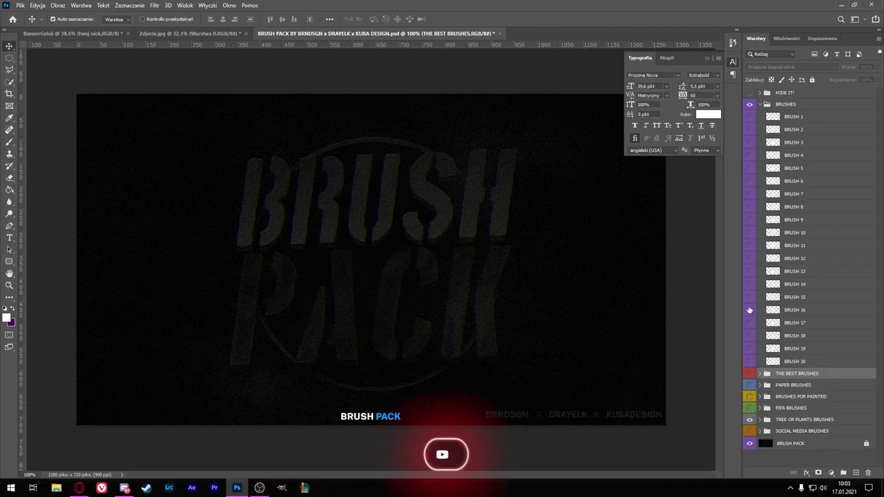
{"action": "left_click", "coordinate": [750, 336]}
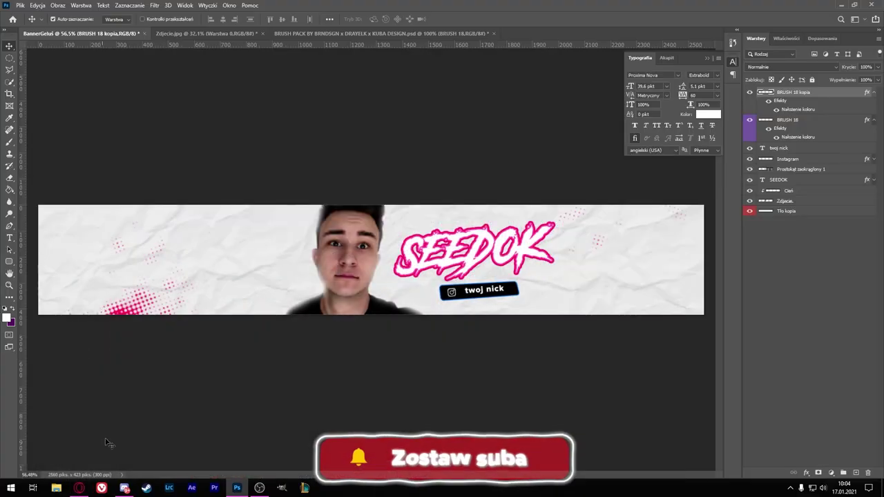
{"action": "left_click", "coordinate": [185, 69]}
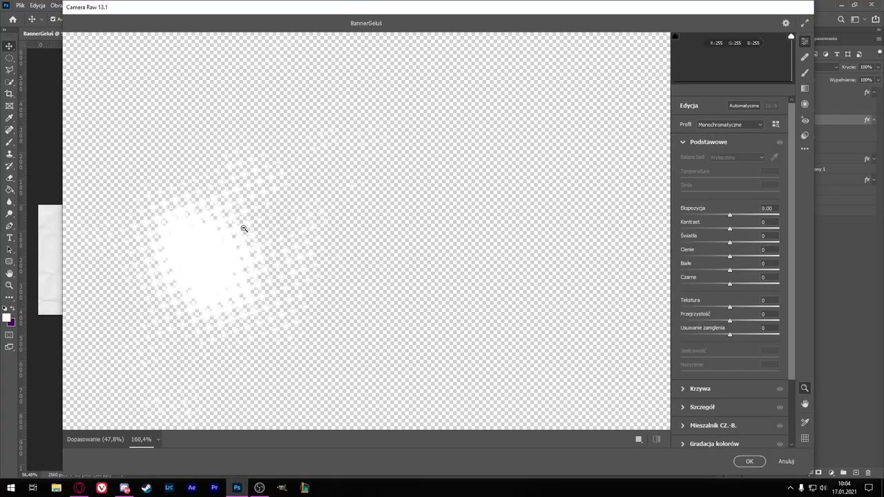
Apply the Camera Raw texture and move the BRUSH 18 kopia 3 layer beneath SEEDOK.
{"action": "left_click", "coordinate": [750, 461]}
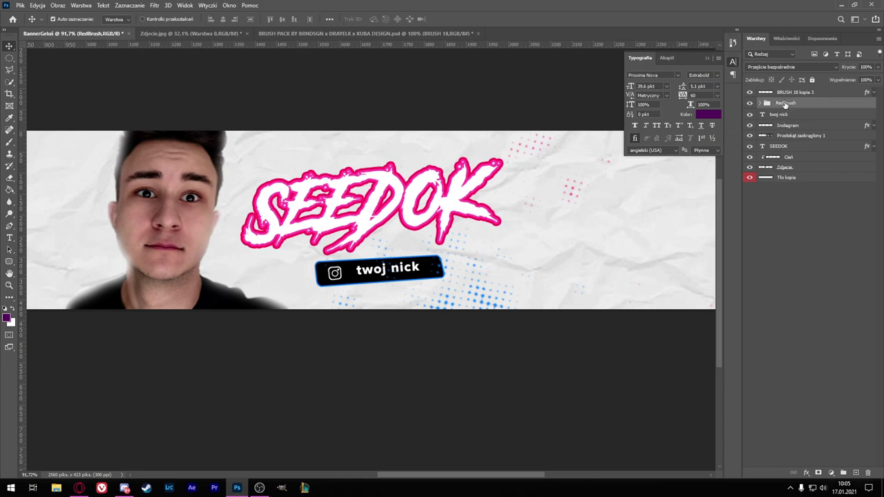
{"action": "key", "text": "alt+bracketright"}
{"action": "left_click_drag", "start_coordinate": [817, 117], "coordinate": [815, 152]}
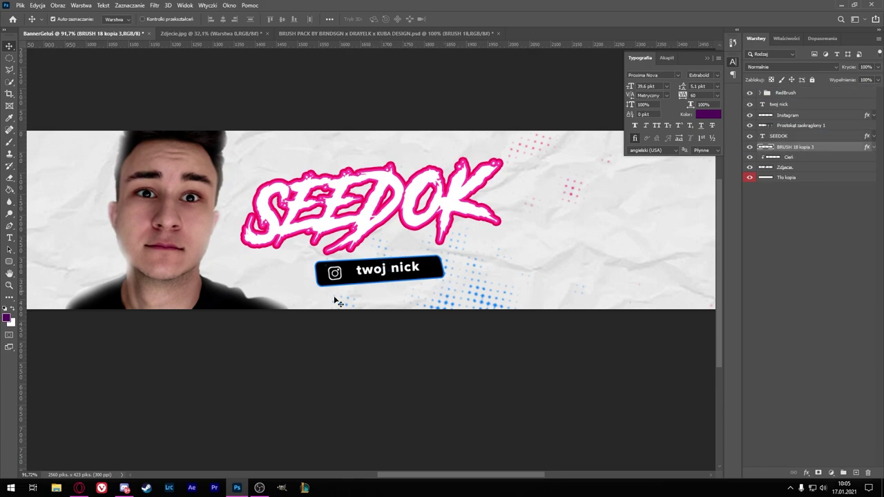
Duplicate the halftone layer and bring up its transform options.
{"action": "scroll", "coordinate": [379, 290], "scroll_direction": "up", "scroll_amount": 5}
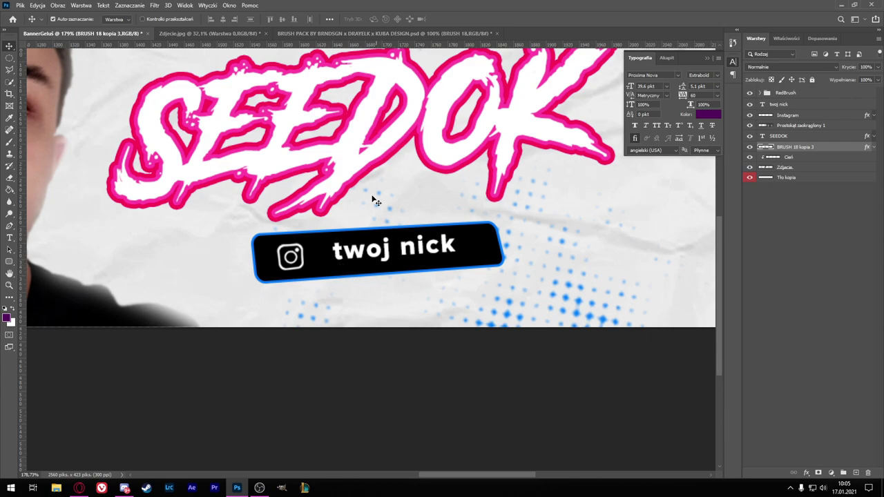
{"action": "scroll", "coordinate": [373, 235], "scroll_direction": "down", "scroll_amount": 3}
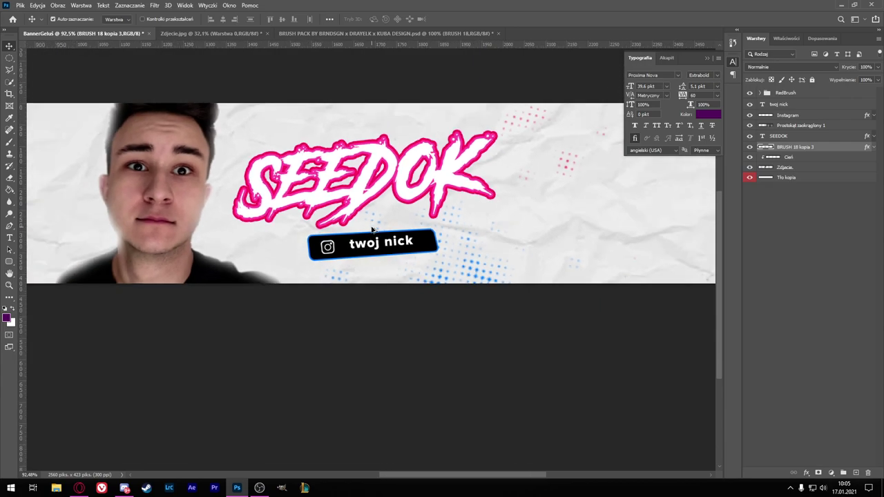
{"action": "scroll", "coordinate": [372, 235], "scroll_direction": "down", "scroll_amount": 3}
{"action": "key", "text": "ctrl+j"}
{"action": "key", "text": "ctrl+t"}
{"action": "right_click", "coordinate": [520, 299]}
Flip the halftone copy horizontally and move it to the banner's left side.
{"action": "left_click", "coordinate": [572, 453]}
{"action": "left_click_drag", "start_coordinate": [569, 350], "coordinate": [253, 221]}
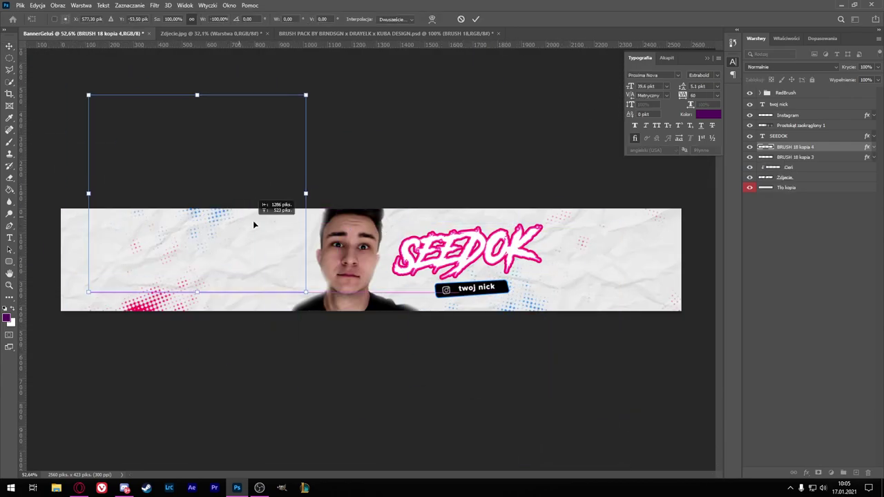
{"action": "left_click", "coordinate": [475, 19]}
Add one more halftone copy and group the three halftone layers.
{"action": "key", "text": "ctrl+j"}
{"action": "key", "text": "ctrl+t"}
{"action": "key", "text": "Return"}
{"action": "scroll", "coordinate": [424, 274], "scroll_direction": "down", "scroll_amount": 1}
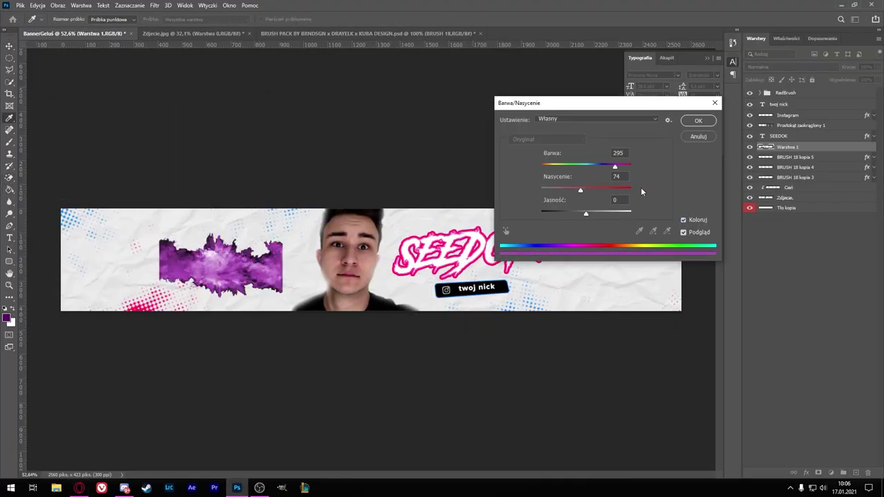
{"action": "key", "text": "ctrl+g"}
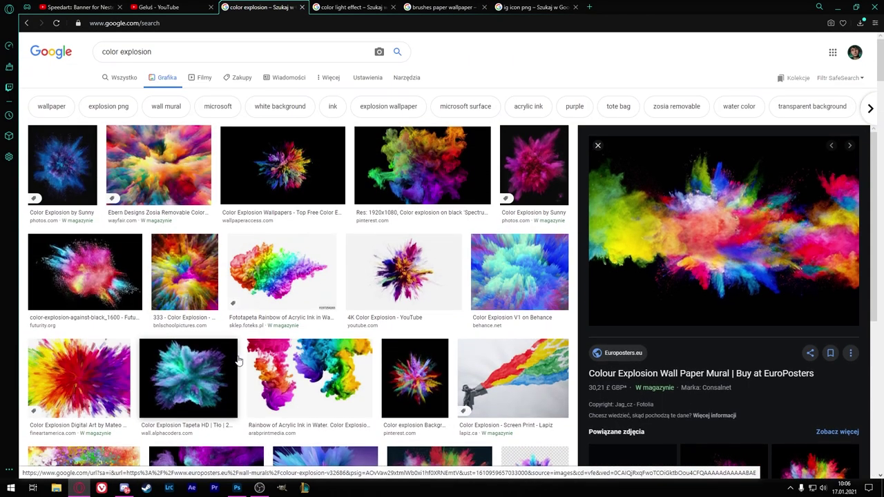
Glance at the reference YouTube channel and return to the image search results.
{"action": "scroll", "coordinate": [413, 405], "scroll_direction": "down", "scroll_amount": 4}
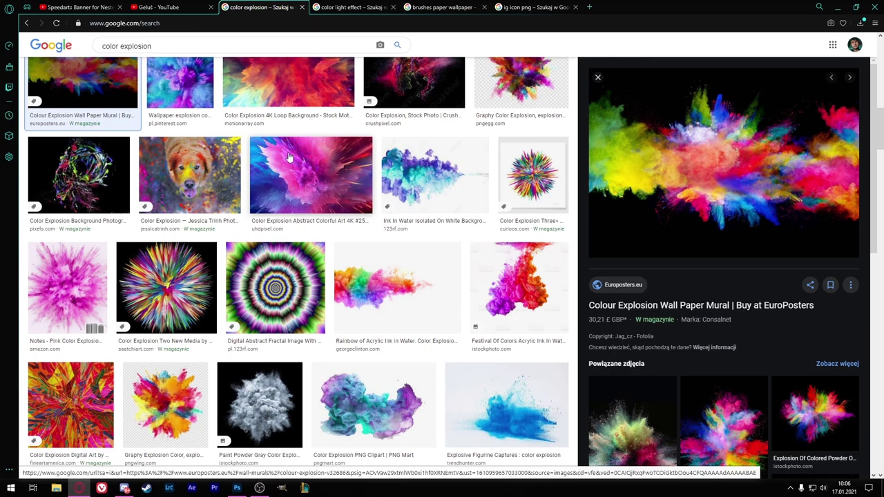
{"action": "left_click", "coordinate": [156, 6]}
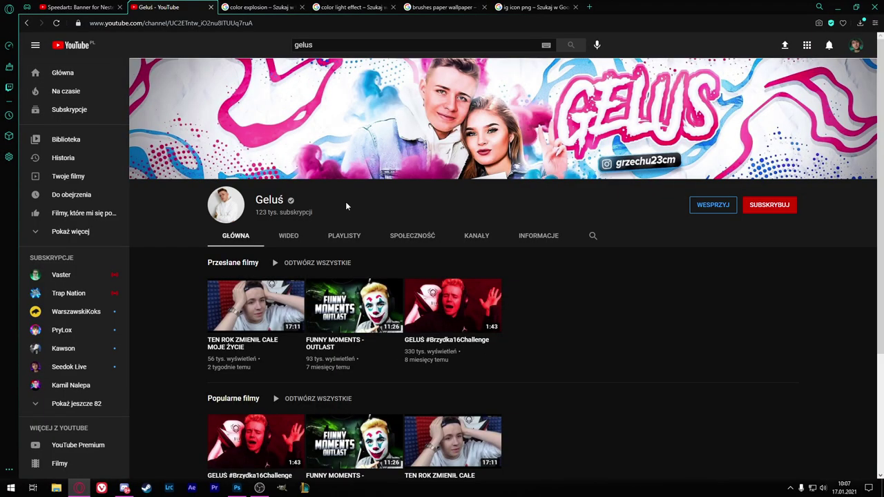
{"action": "left_click", "coordinate": [126, 6]}
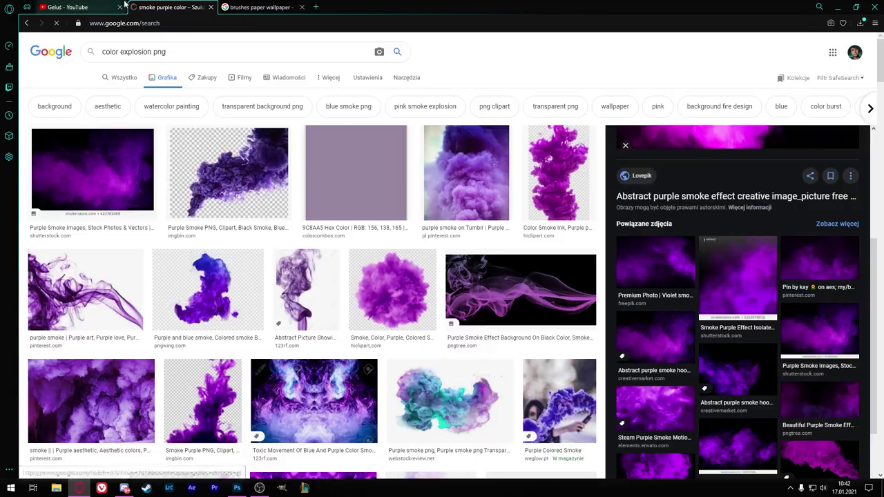
Preview colour explosion images and save the transparent one as 'color'.
{"action": "left_click", "coordinate": [534, 159]}
{"action": "left_click", "coordinate": [424, 110]}
{"action": "left_click", "coordinate": [181, 109]}
{"action": "right_click", "coordinate": [614, 210]}
{"action": "left_click", "coordinate": [684, 303]}
{"action": "type", "text": "c"}
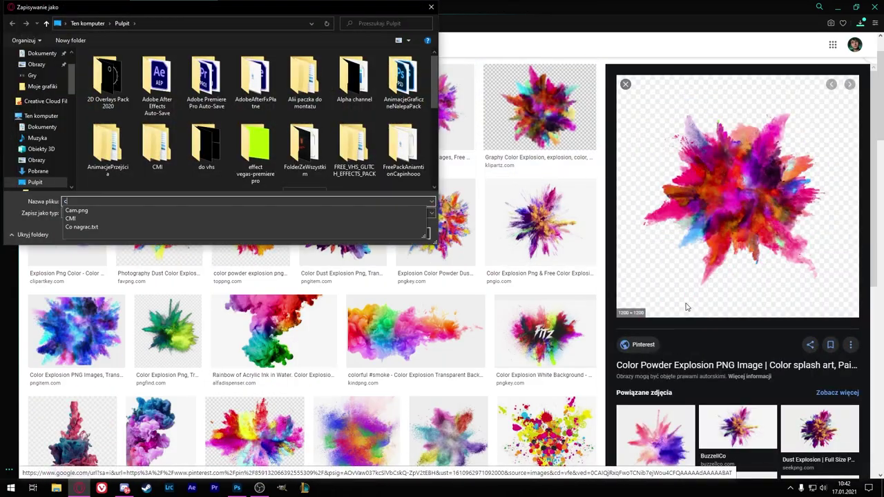
{"action": "type", "text": "olor"}
{"action": "key", "text": "Return"}
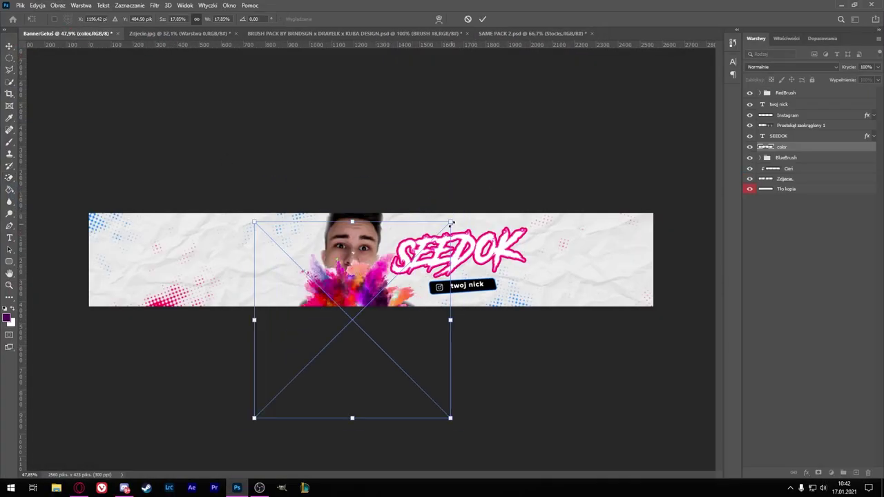
Place the colour explosion beneath the face photo layer and reposition it behind the face.
{"action": "key", "text": "Return"}
{"action": "left_click", "coordinate": [758, 159]}
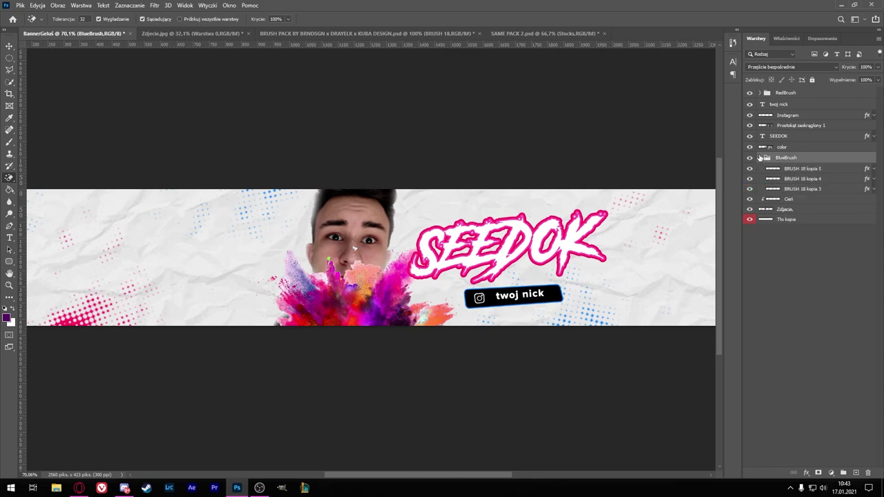
{"action": "left_click", "coordinate": [760, 158]}
{"action": "left_click_drag", "start_coordinate": [780, 147], "coordinate": [781, 174]}
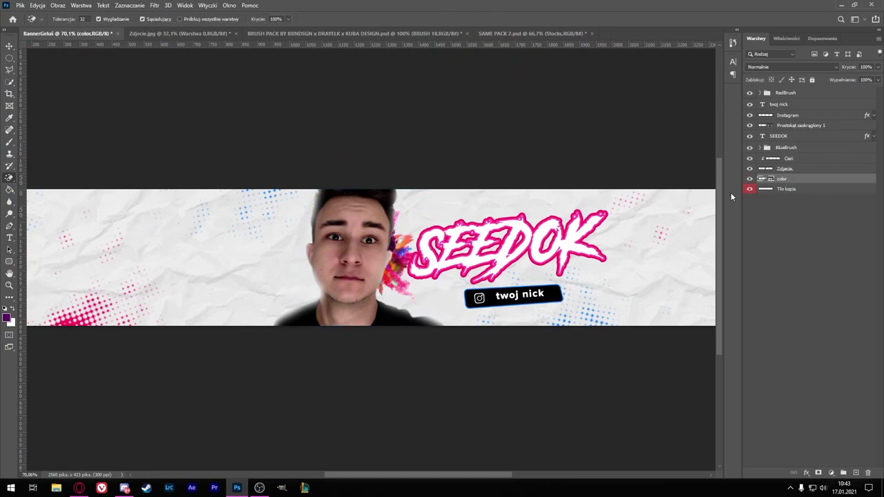
{"action": "key", "text": "ctrl+t"}
{"action": "left_click_drag", "start_coordinate": [346, 387], "coordinate": [359, 373]}
{"action": "key", "text": "Return"}
Recolour the explosion with Hue +33 and Saturation +100, then rotate it.
{"action": "key", "text": "ctrl+u"}
{"action": "left_click_drag", "start_coordinate": [416, 159], "coordinate": [432, 161]}
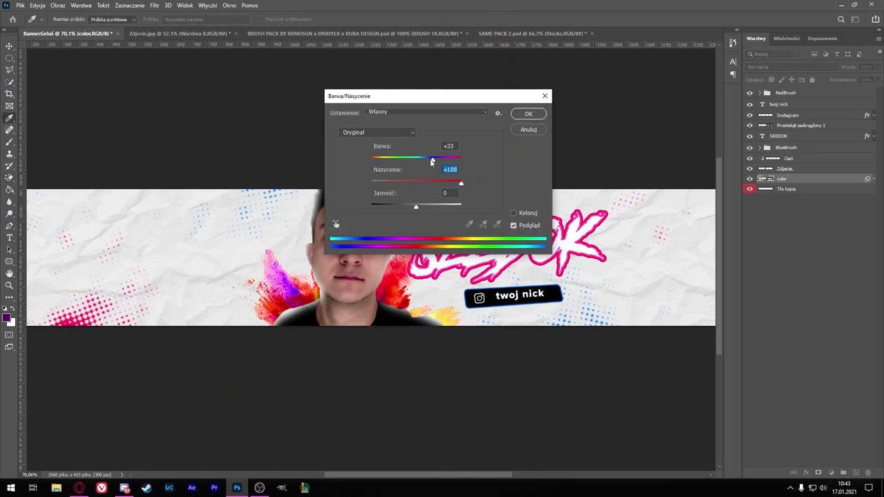
{"action": "left_click", "coordinate": [528, 113]}
{"action": "key", "text": "ctrl+t"}
{"action": "left_click_drag", "start_coordinate": [532, 181], "coordinate": [522, 65]}
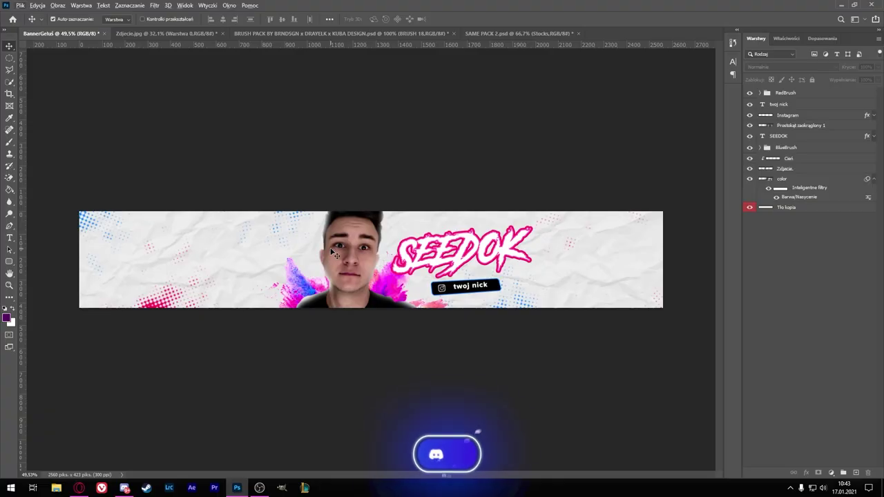
{"action": "key", "text": "ctrl+plus"}
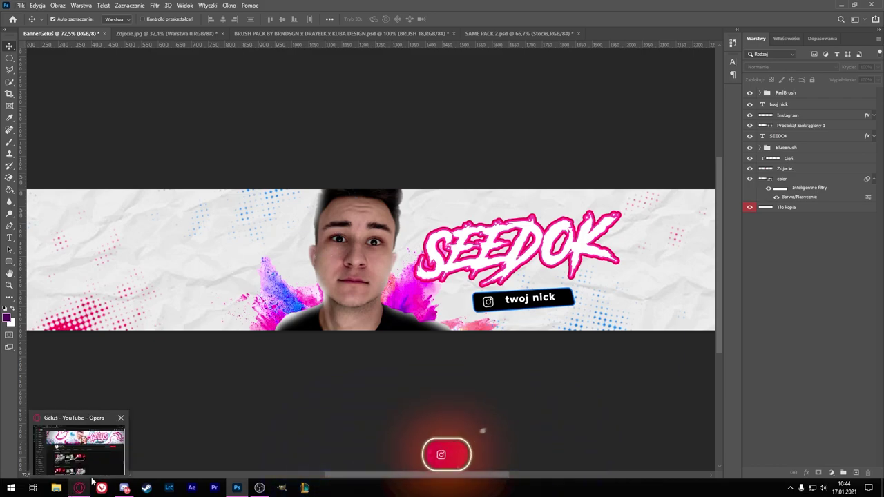
{"action": "left_click", "coordinate": [79, 453]}
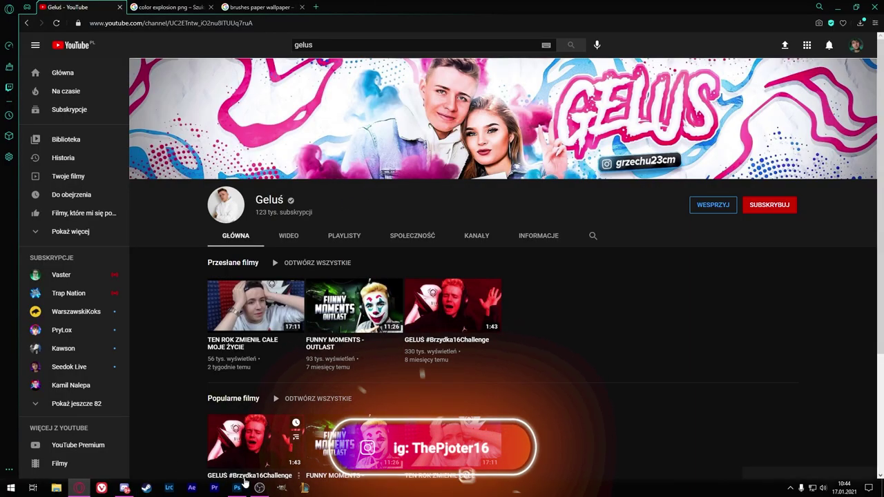
Study the reference YouTube banner, then return to the Photoshop banner document.
{"action": "key", "text": "alt+Tab"}
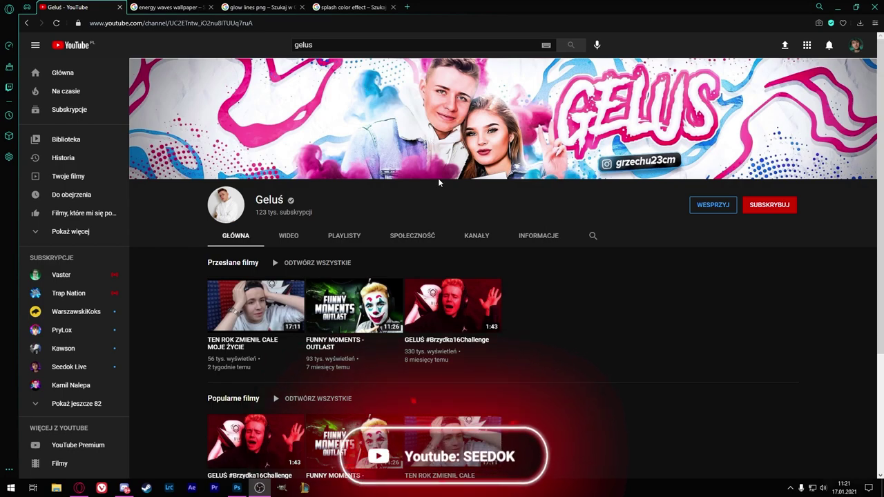
{"action": "left_click", "coordinate": [236, 489]}
Dismiss the warning message and compare the banner against the reference channel banner.
{"action": "key", "text": "Return"}
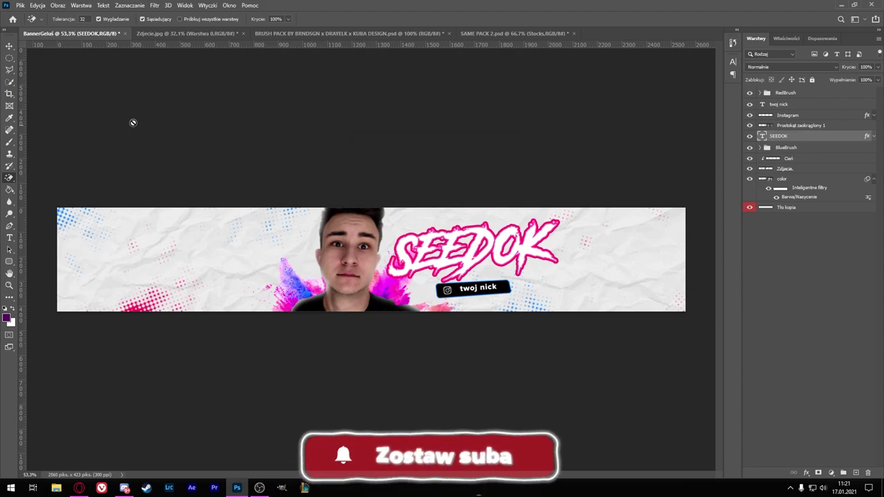
{"action": "left_click", "coordinate": [78, 489]}
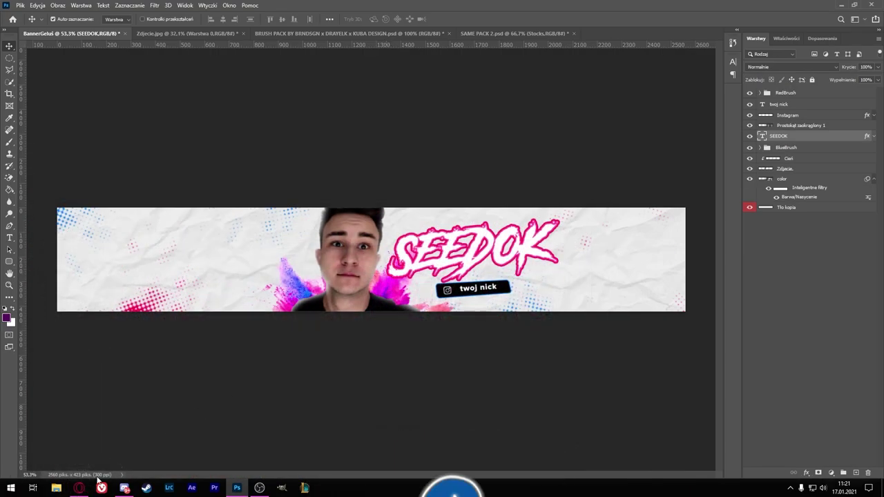
{"action": "left_click", "coordinate": [78, 489]}
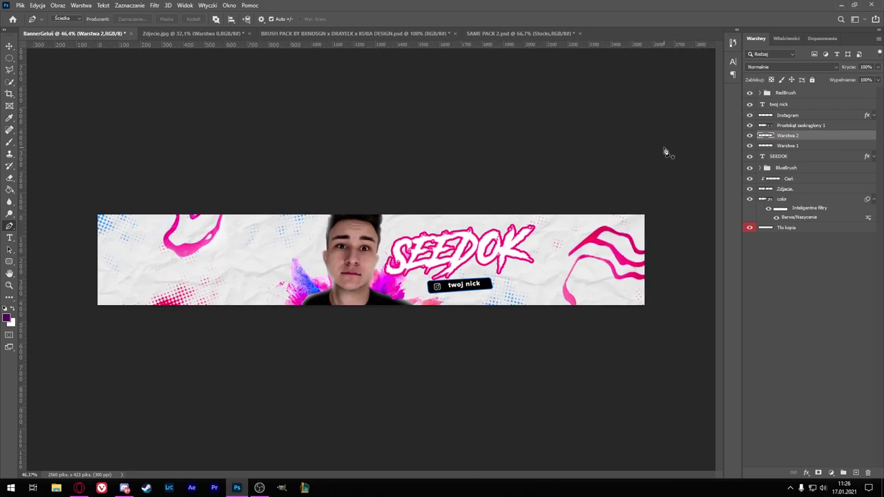
{"action": "left_click", "coordinate": [78, 487]}
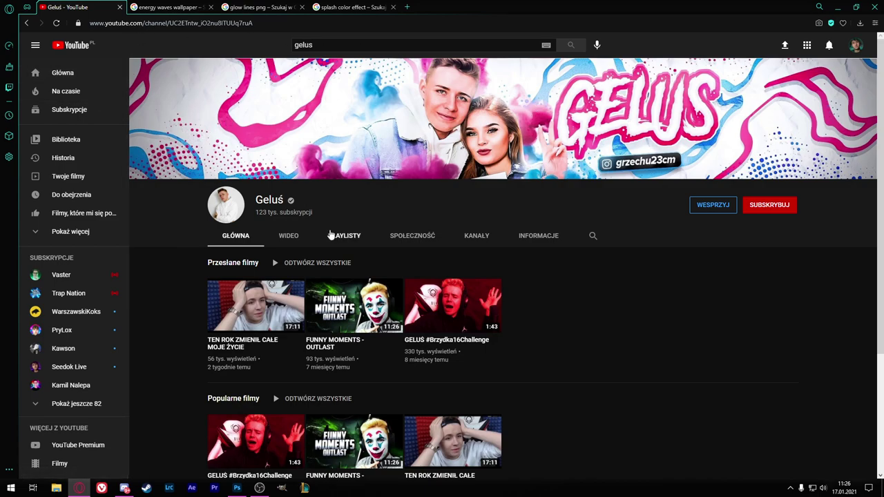
Move the wave copy beside the face, shift its hue -120 to blue, and erase the stray dot.
{"action": "left_click", "coordinate": [237, 487]}
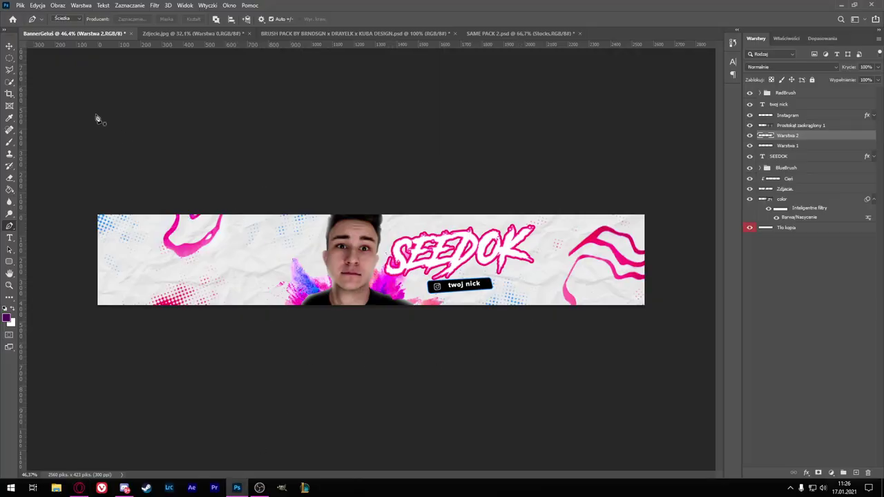
{"action": "scroll", "coordinate": [366, 205], "scroll_direction": "down", "scroll_amount": 2}
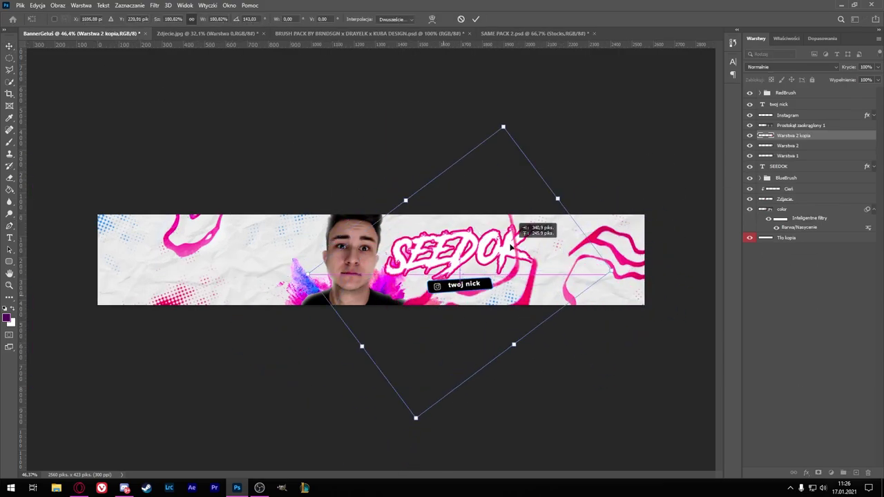
{"action": "left_click_drag", "start_coordinate": [825, 192], "coordinate": [825, 201]}
{"action": "key", "text": "ctrl+u"}
{"action": "left_click_drag", "start_coordinate": [266, 174], "coordinate": [231, 175]}
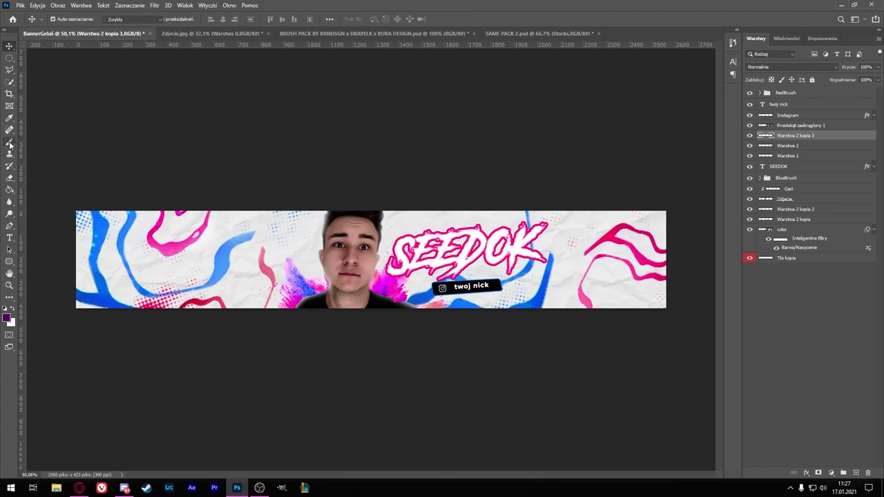
{"action": "key", "text": "e"}
{"action": "left_click_drag", "start_coordinate": [259, 254], "coordinate": [261, 303]}
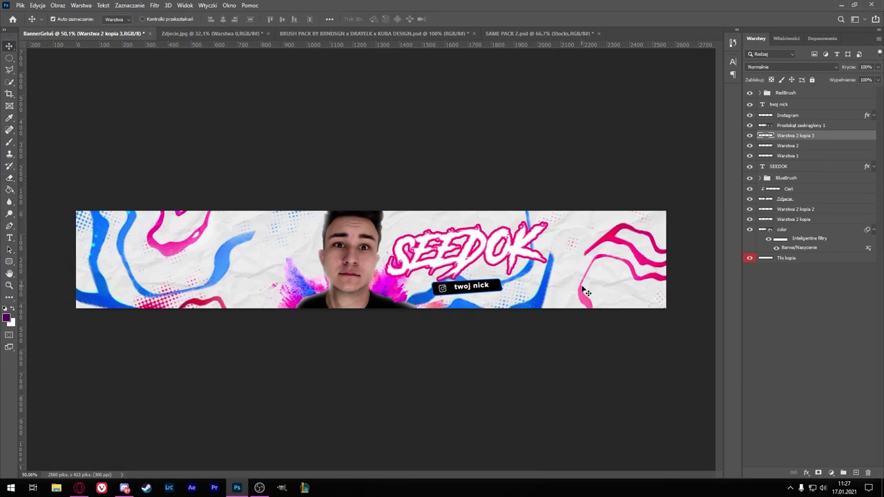
Duplicate the pink wave line, then rotate and shift the copy left across the banner.
{"action": "key", "text": "ctrl+j"}
{"action": "key", "text": "ctrl+t"}
{"action": "left_click_drag", "start_coordinate": [592, 355], "coordinate": [608, 207]}
{"action": "mouse_move", "coordinate": [608, 262]}
{"action": "left_mouse_down"}
{"action": "mouse_move", "coordinate": [313, 247]}
{"action": "mouse_move", "coordinate": [352, 303]}
{"action": "left_mouse_up"}
{"action": "key", "text": "Return"}
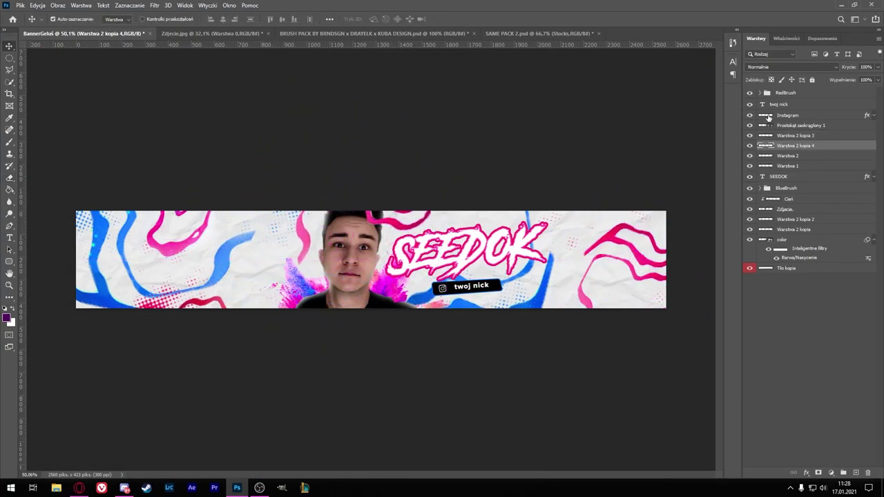
Move the four wave layers below the Zdjęcie portrait layer.
{"action": "left_click", "coordinate": [794, 136]}
{"action": "left_click", "coordinate": [787, 166], "text": "shift"}
{"action": "left_click_drag", "start_coordinate": [787, 165], "coordinate": [838, 220]}
{"action": "scroll", "coordinate": [420, 282], "scroll_direction": "up", "scroll_amount": 1}
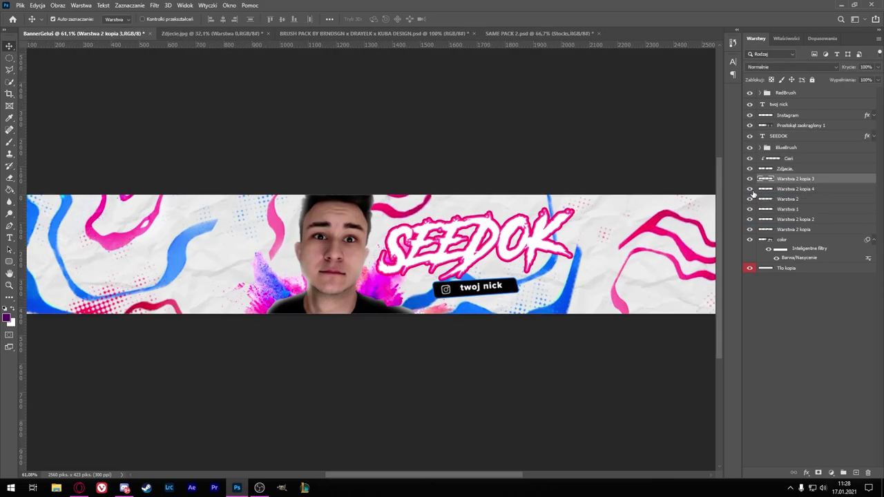
Boost the wave layer's Hue/Saturation saturation to +74.
{"action": "left_click", "coordinate": [795, 189]}
{"action": "key", "text": "ctrl+u"}
{"action": "left_click_drag", "start_coordinate": [469, 208], "coordinate": [491, 207]}
{"action": "left_click", "coordinate": [579, 141]}
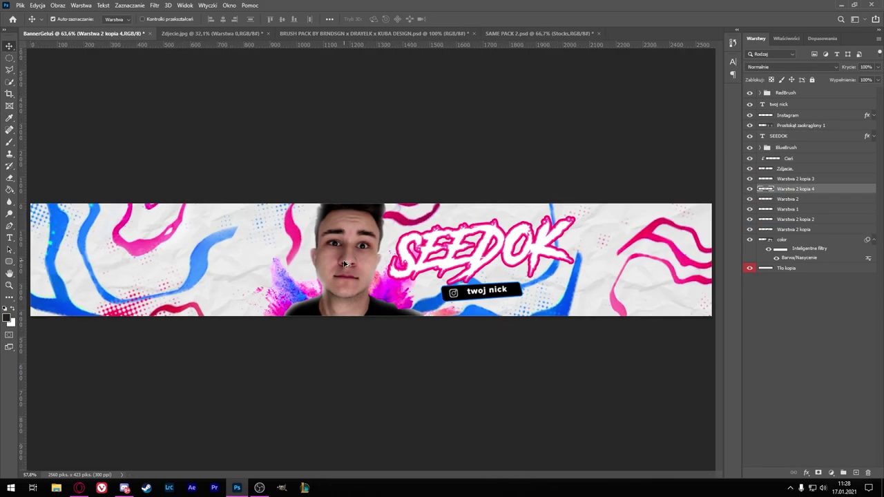
{"action": "scroll", "coordinate": [346, 264], "scroll_direction": "down", "scroll_amount": 1}
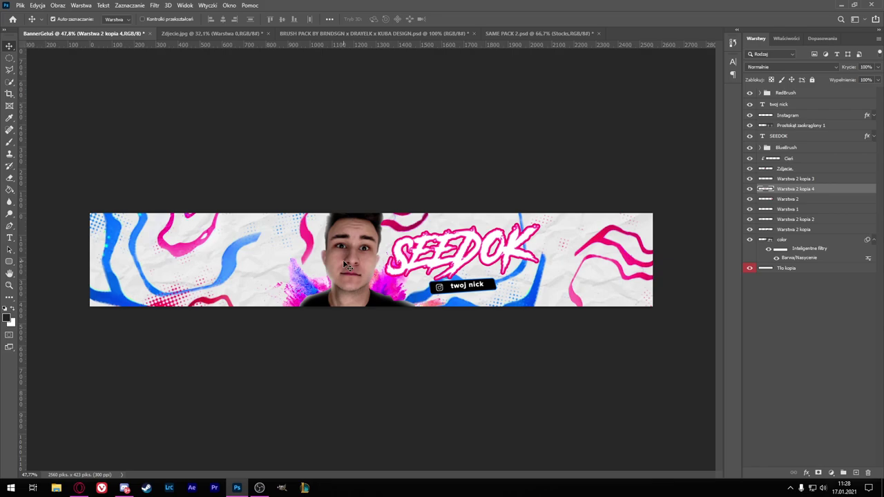
{"action": "scroll", "coordinate": [379, 228], "scroll_direction": "up", "scroll_amount": 1}
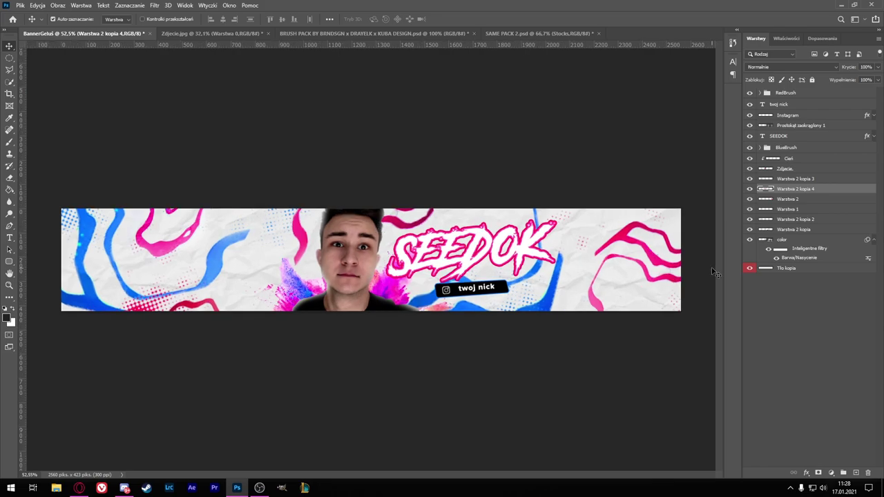